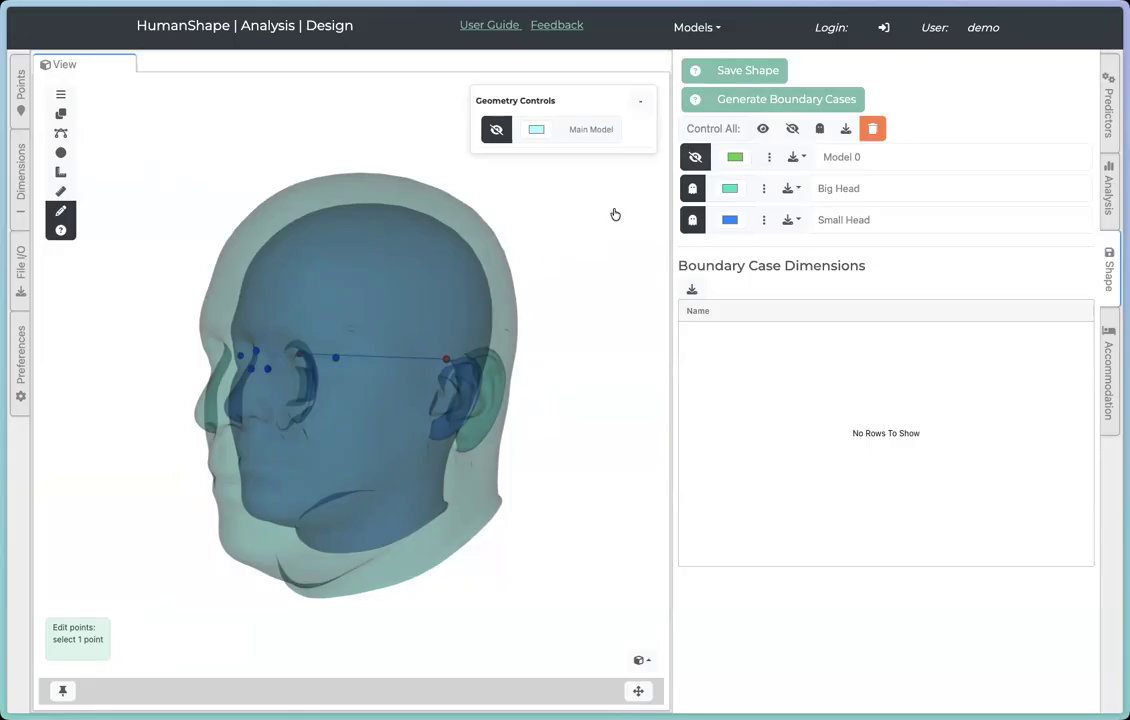
Step: Hide the Big Head and Small Head shapes and show the main model
{"action": "left_click_drag", "start_coordinate": [566, 287], "coordinate": [568, 283]}
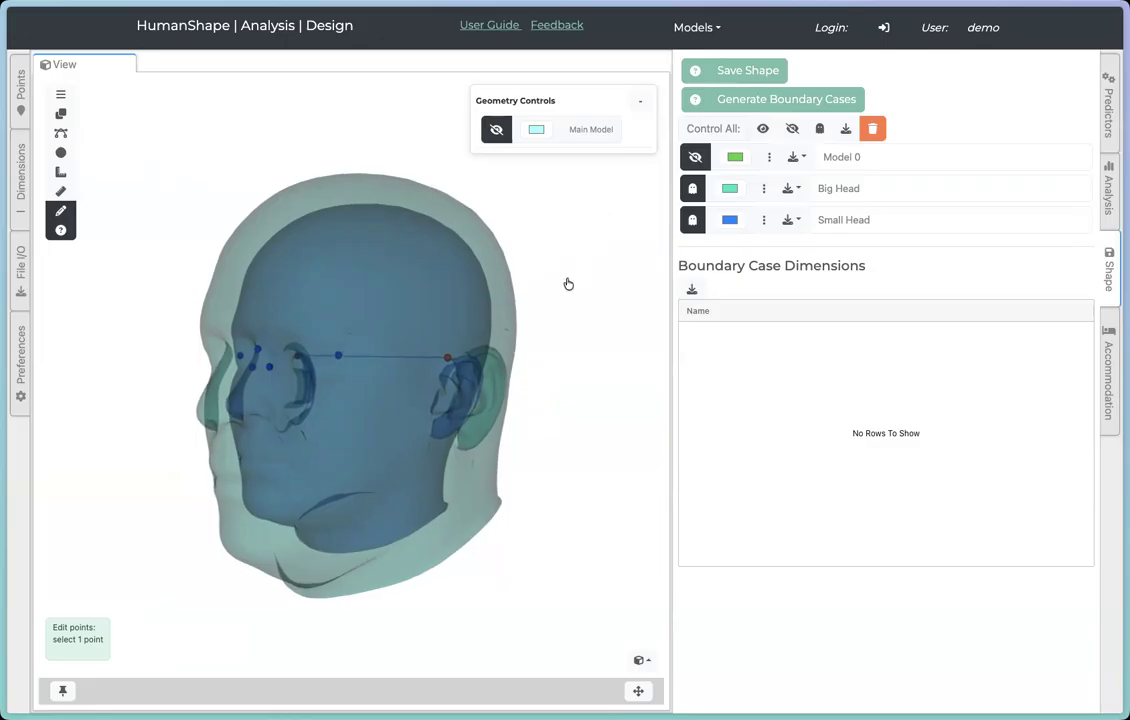
{"action": "left_click_drag", "start_coordinate": [197, 401], "coordinate": [335, 435]}
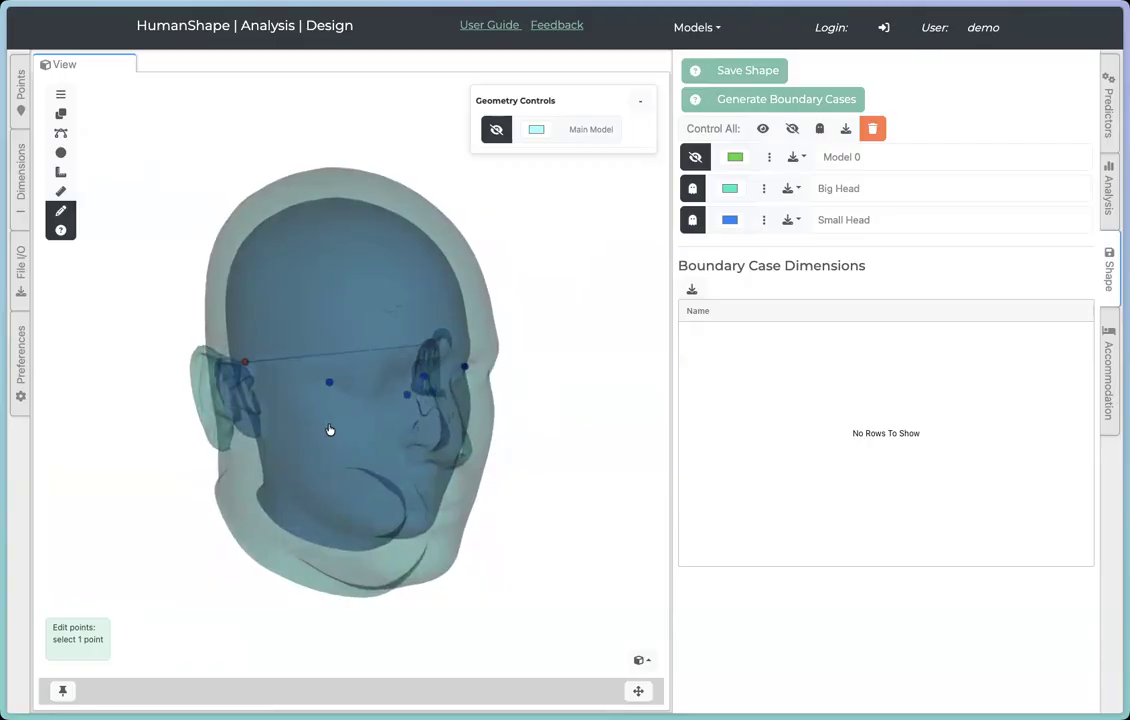
{"action": "left_click", "coordinate": [692, 195]}
{"action": "left_click", "coordinate": [695, 220]}
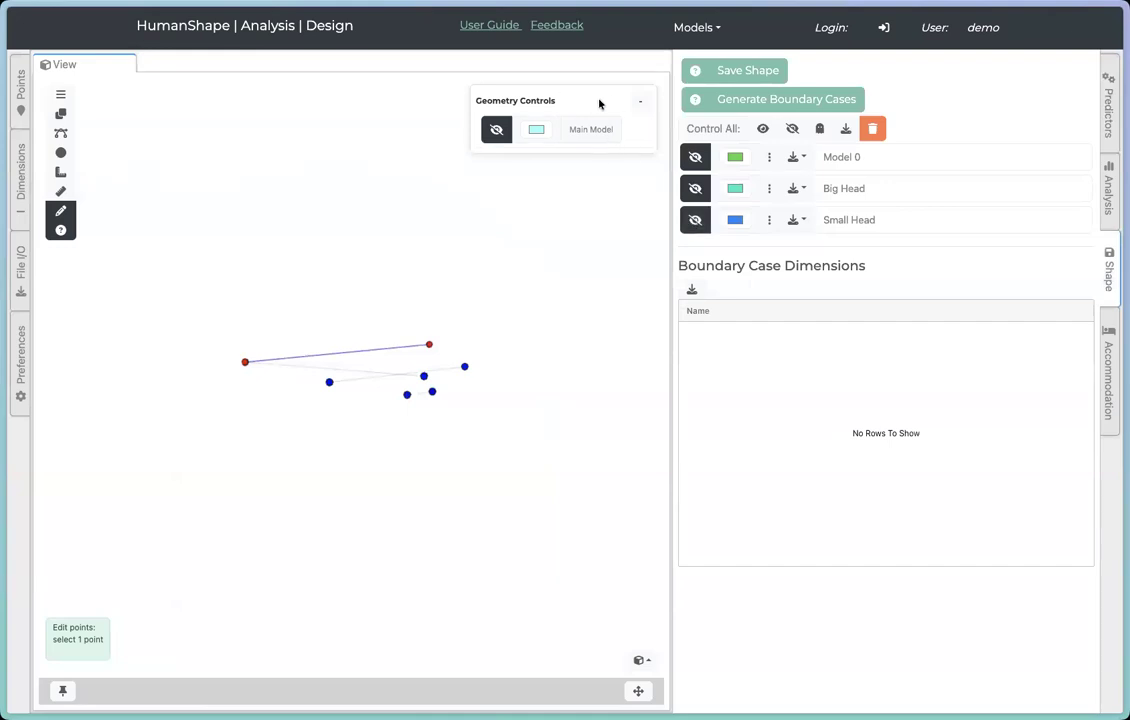
{"action": "left_click_drag", "start_coordinate": [519, 355], "coordinate": [492, 330]}
{"action": "left_click", "coordinate": [496, 129]}
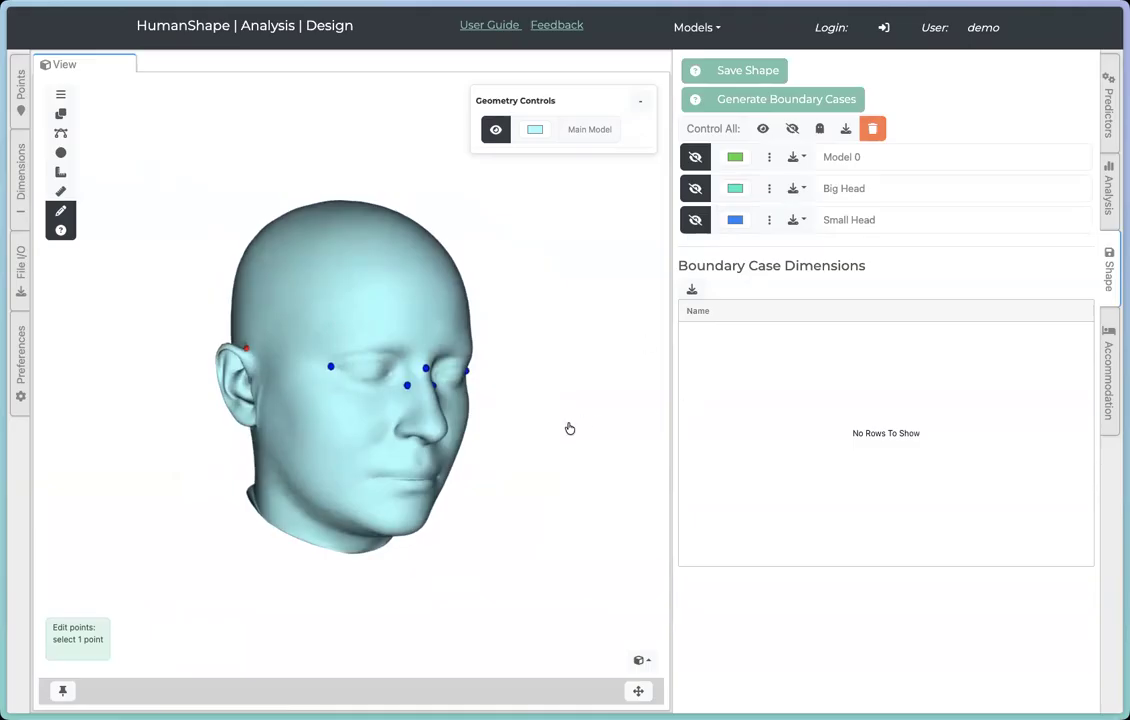
{"action": "scroll", "coordinate": [489, 421], "scroll_direction": "up", "scroll_amount": 2}
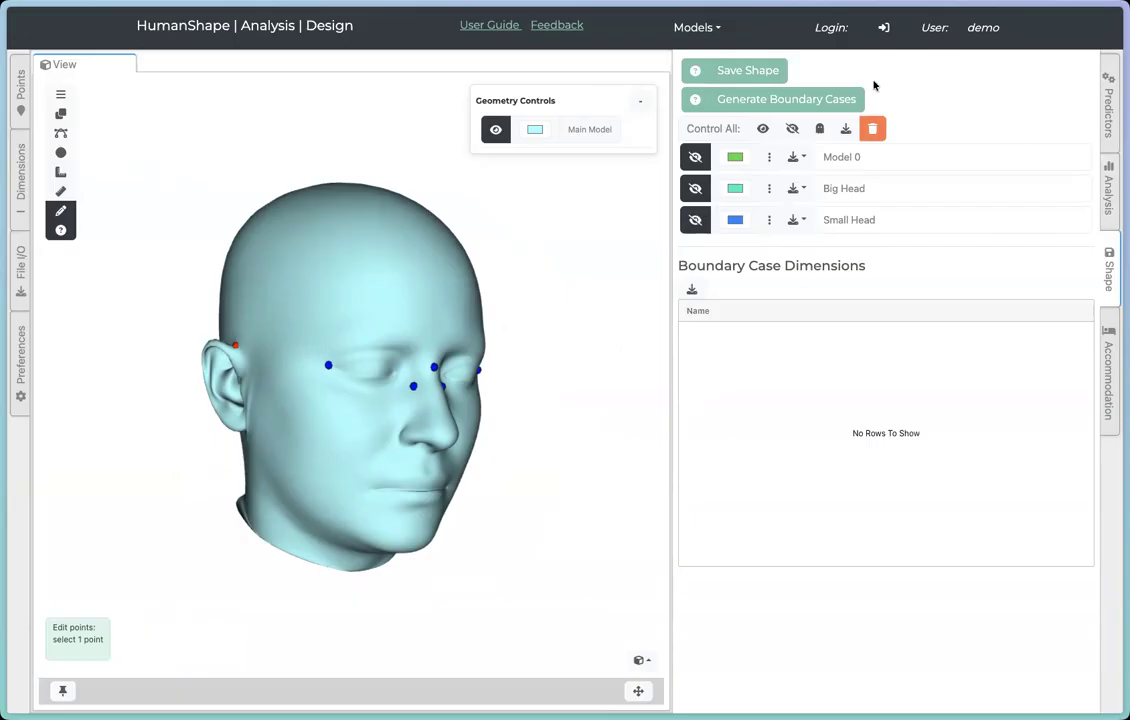
Step: Generate boundary cases from the eartonose and headbreadthatear parameters with an enclosure quantile of 0.95
{"action": "left_click", "coordinate": [782, 97]}
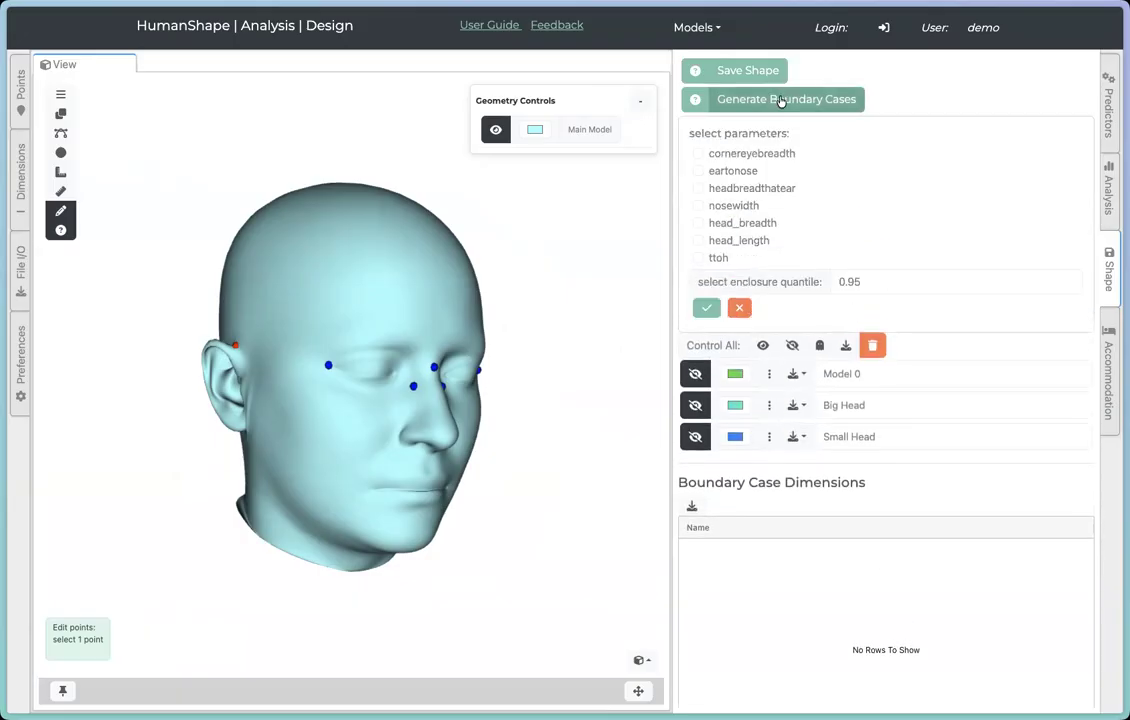
{"action": "left_click", "coordinate": [730, 188]}
{"action": "left_click", "coordinate": [729, 207]}
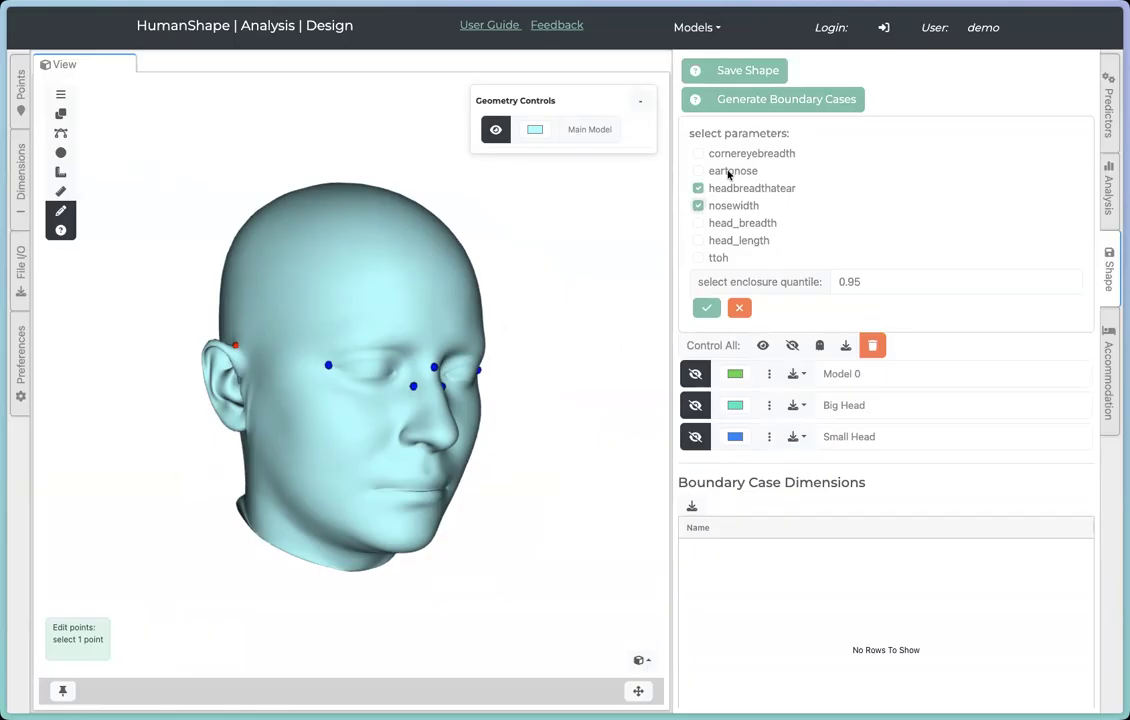
{"action": "left_click", "coordinate": [729, 172]}
{"action": "left_click", "coordinate": [696, 206]}
{"action": "scroll", "coordinate": [971, 199], "scroll_direction": "down", "scroll_amount": 1}
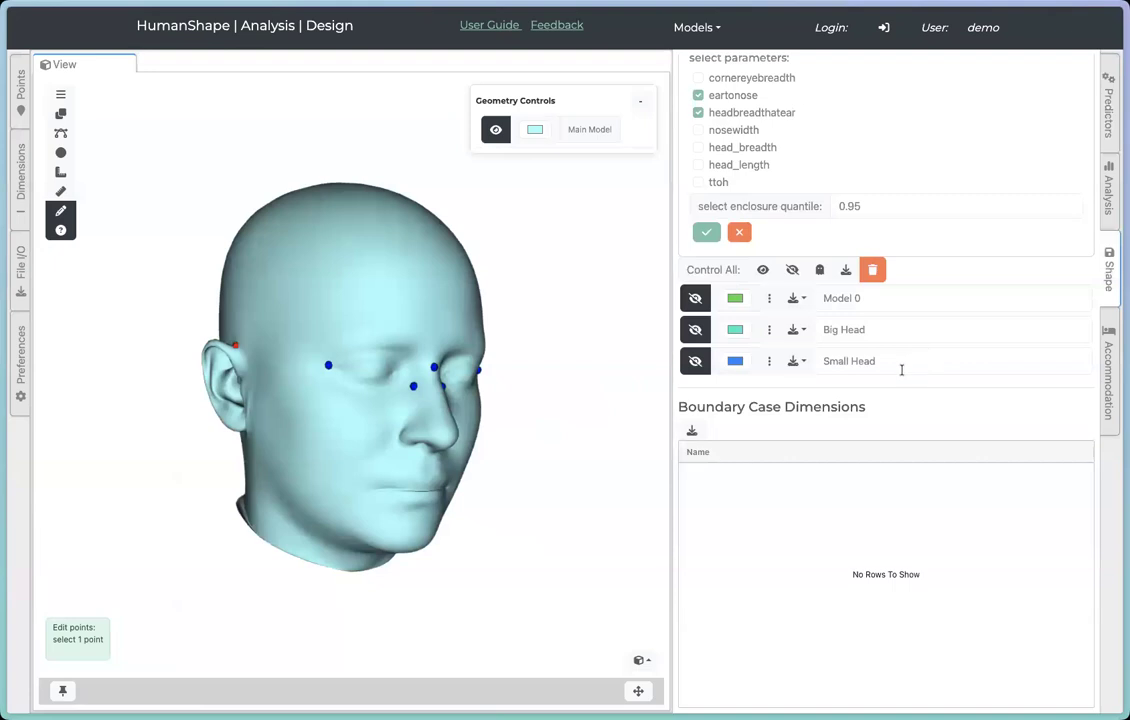
{"action": "scroll", "coordinate": [968, 144], "scroll_direction": "up", "scroll_amount": 1}
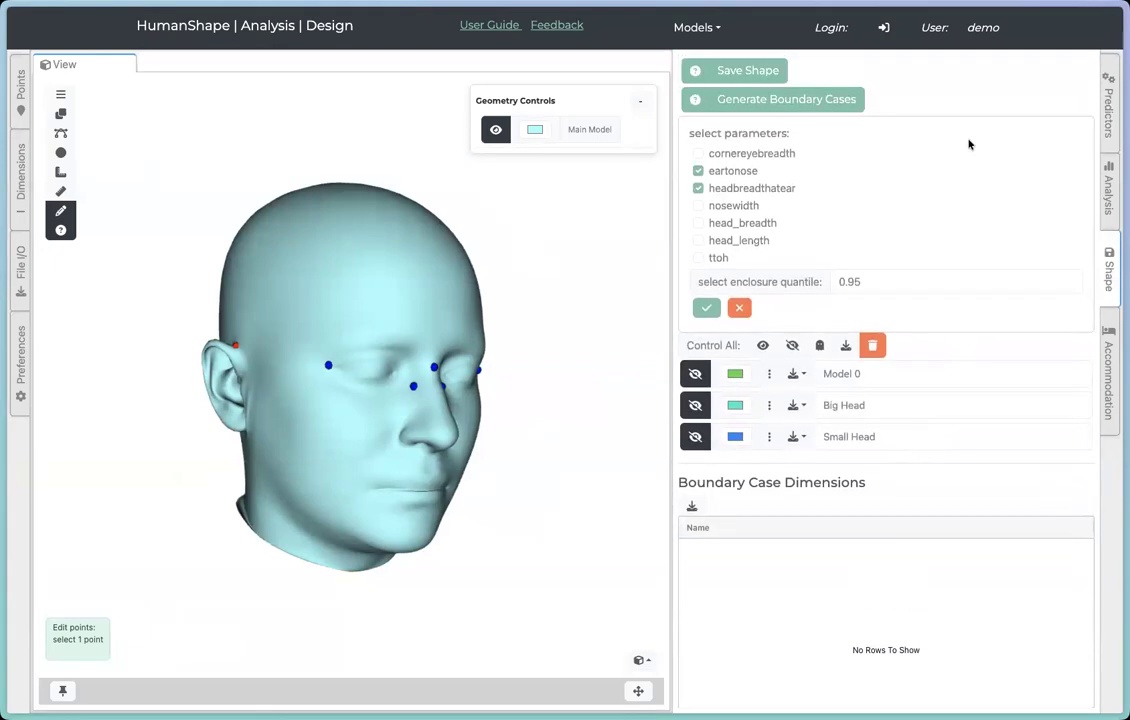
{"action": "left_click", "coordinate": [705, 310]}
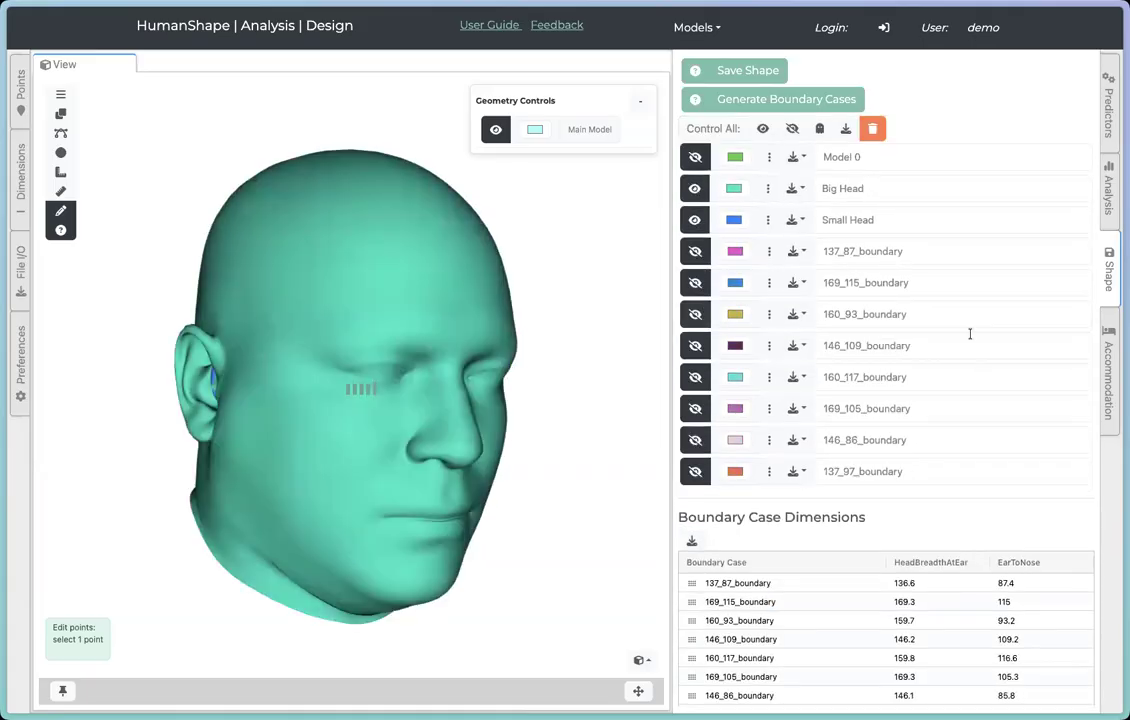
Step: Sort the boundary case dimensions table by HeadBreadthAtEar in ascending order
{"action": "left_click_drag", "start_coordinate": [545, 261], "coordinate": [517, 251]}
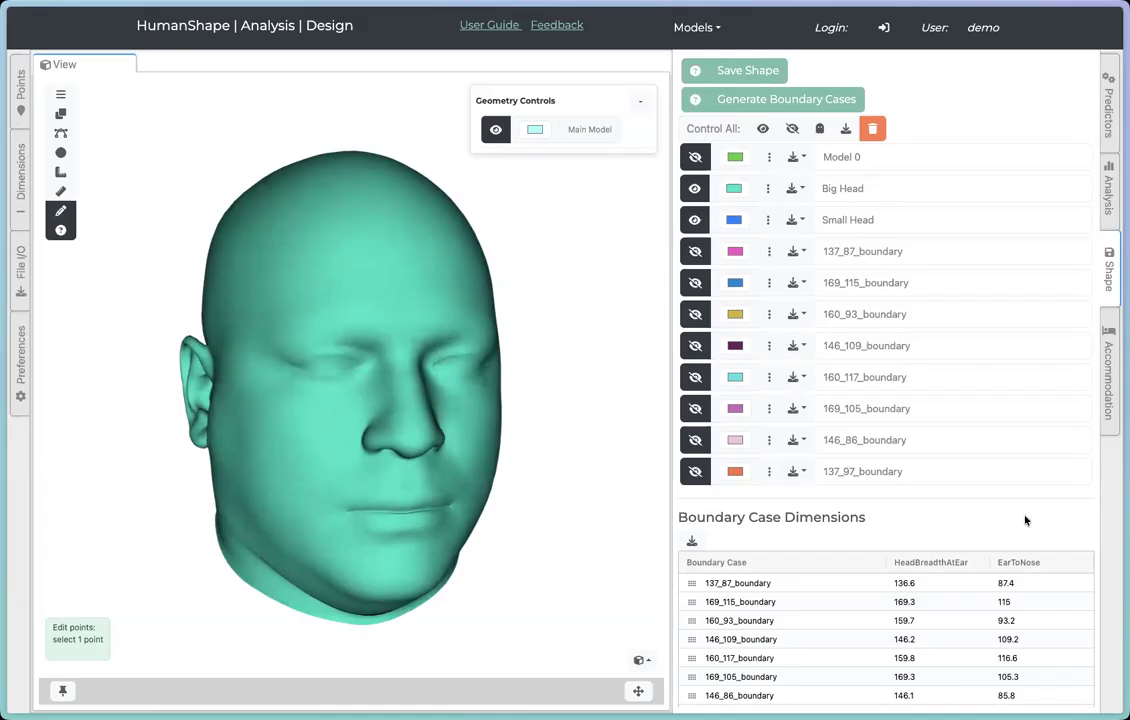
{"action": "scroll", "coordinate": [1020, 515], "scroll_direction": "down", "scroll_amount": 2}
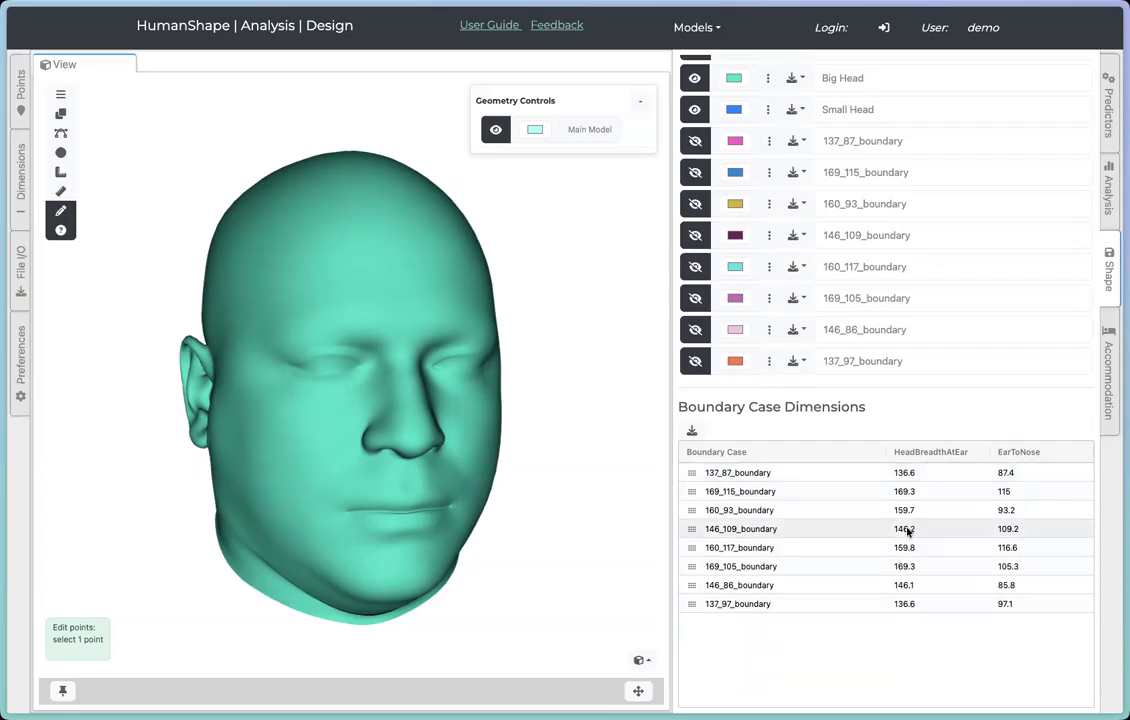
{"action": "left_click", "coordinate": [940, 451]}
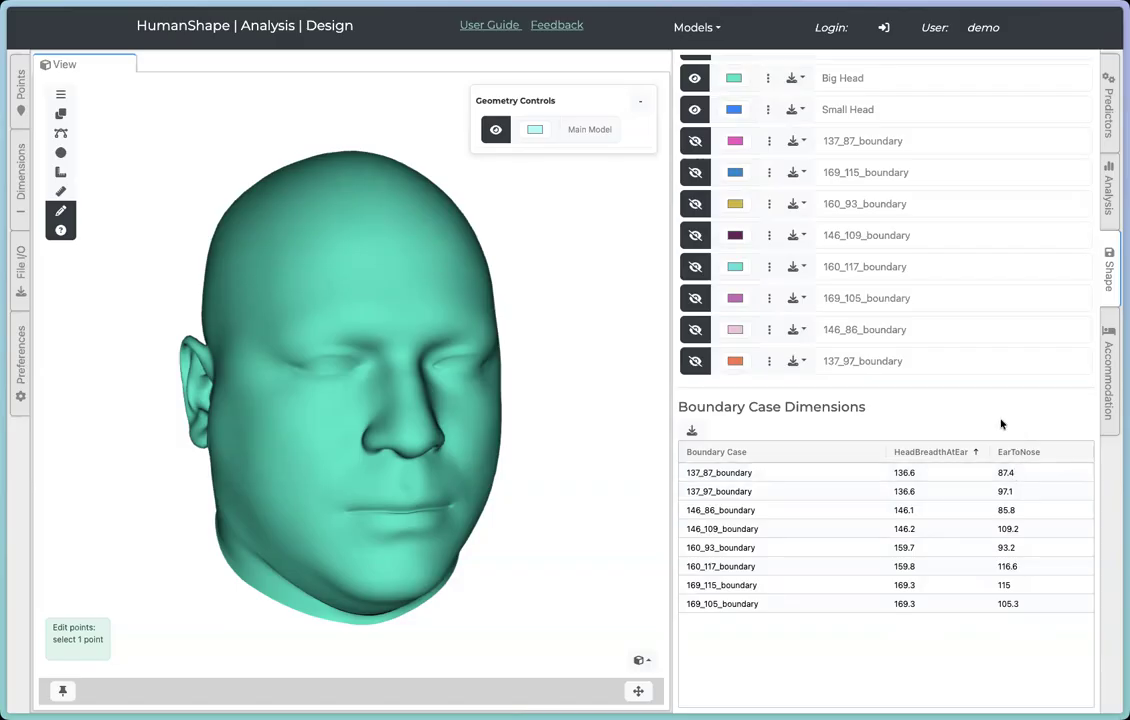
Step: Plot EarToNose on the Y axis against HeadBreadthAtEar on the X axis in the analysis scatter chart
{"action": "left_click", "coordinate": [1105, 197]}
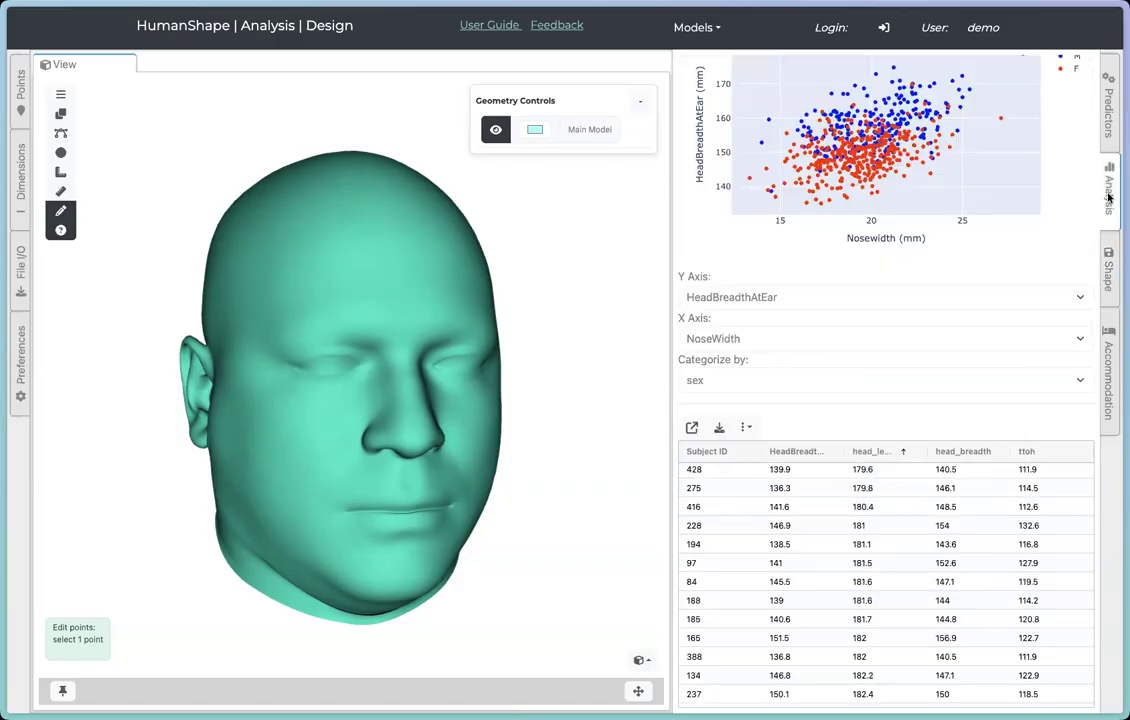
{"action": "scroll", "coordinate": [704, 307], "scroll_direction": "up", "scroll_amount": 3}
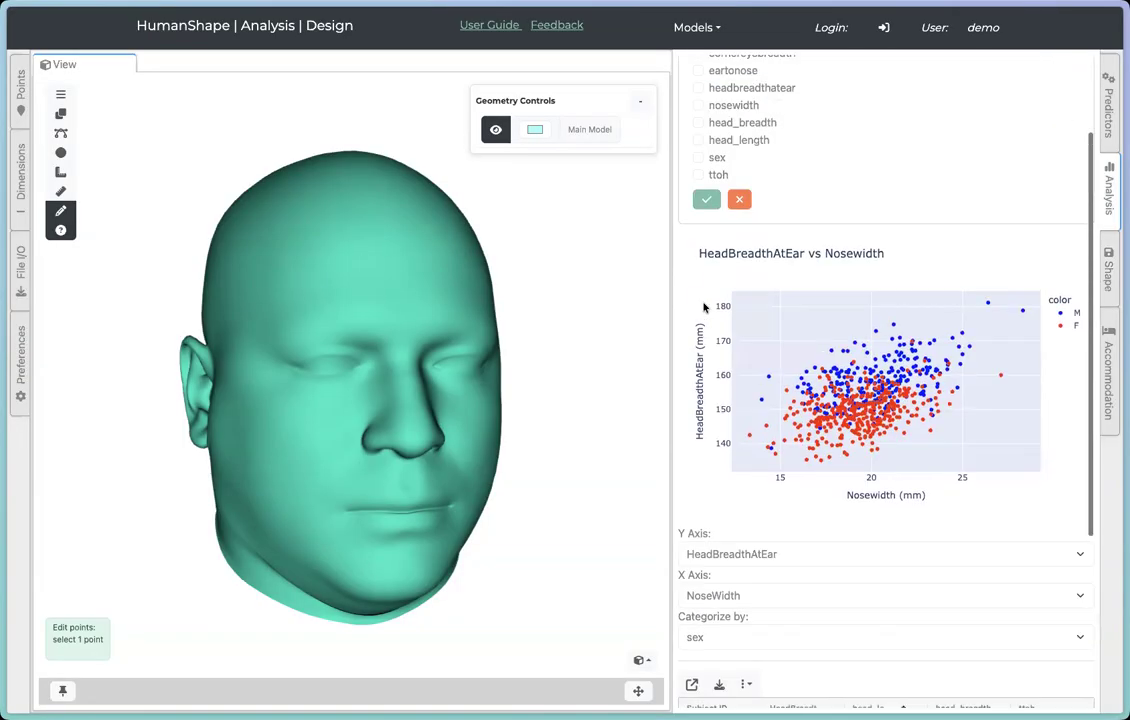
{"action": "scroll", "coordinate": [701, 318], "scroll_direction": "down", "scroll_amount": 2}
{"action": "left_click", "coordinate": [741, 414]}
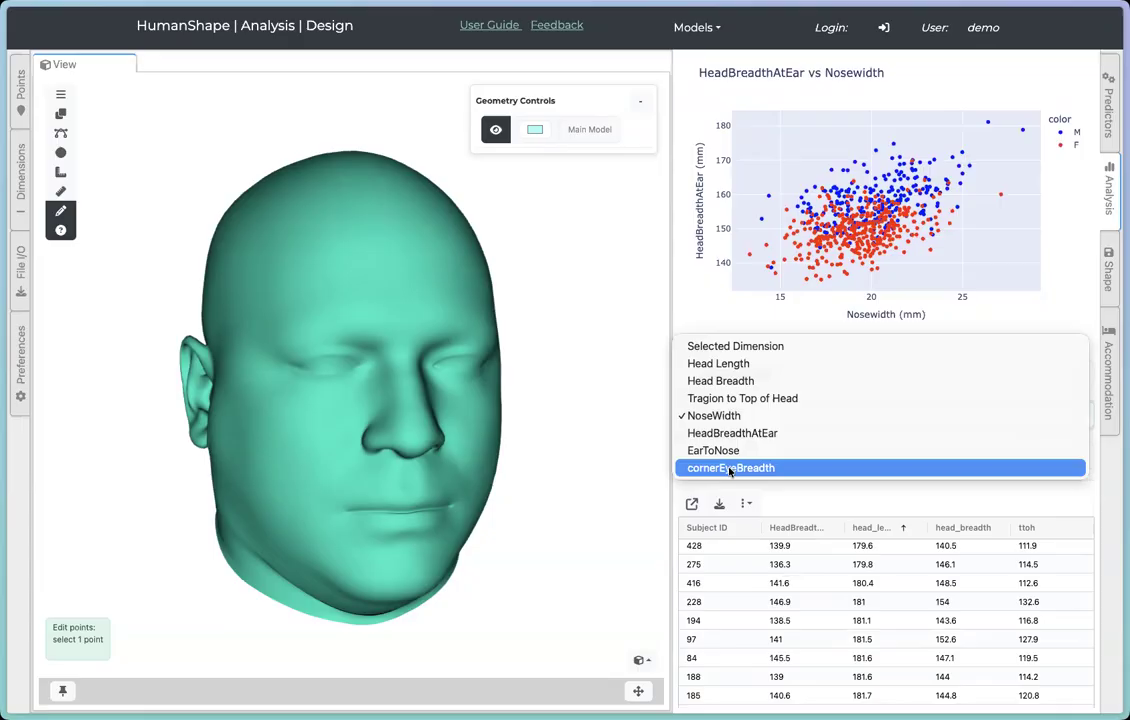
{"action": "left_click", "coordinate": [752, 433]}
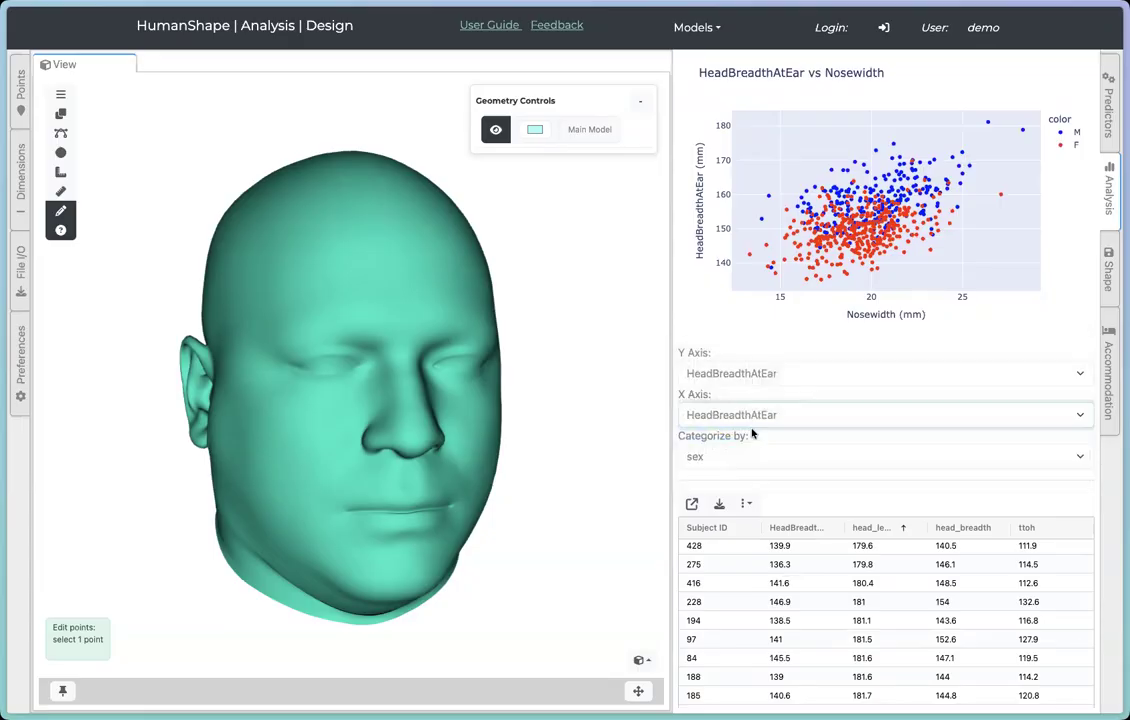
{"action": "left_click", "coordinate": [749, 373]}
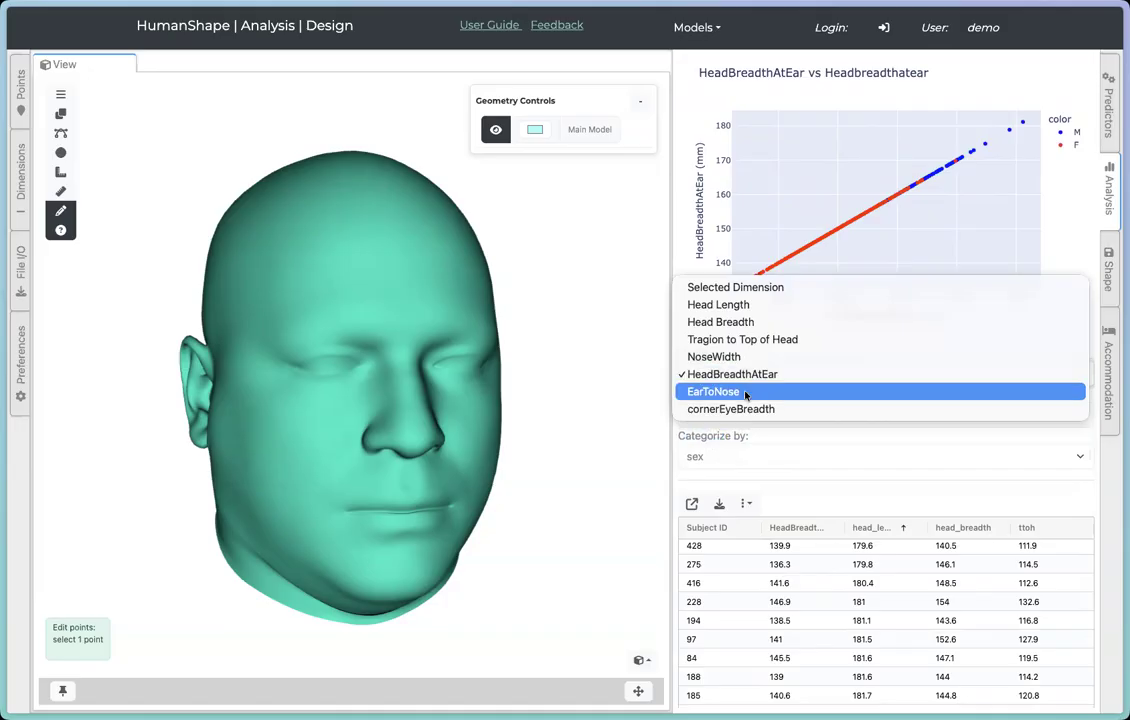
{"action": "left_click", "coordinate": [745, 392]}
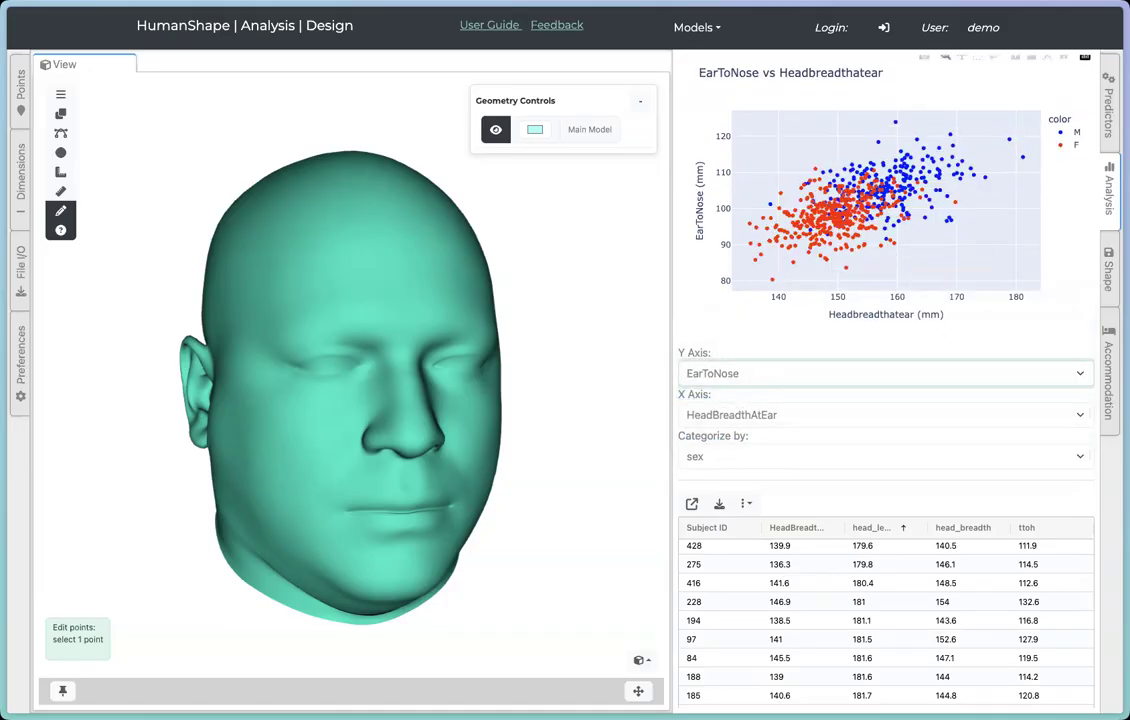
Step: Return to the list of saved shapes and hide the main model
{"action": "left_click", "coordinate": [1109, 270]}
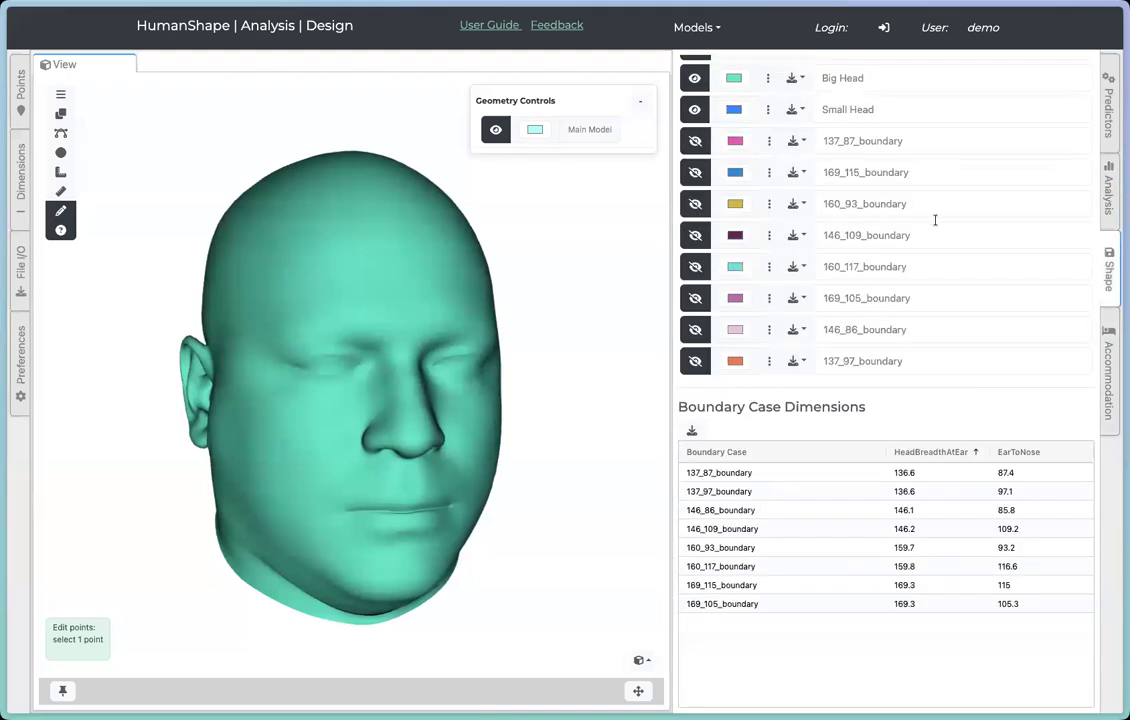
{"action": "scroll", "coordinate": [935, 220], "scroll_direction": "up", "scroll_amount": 2}
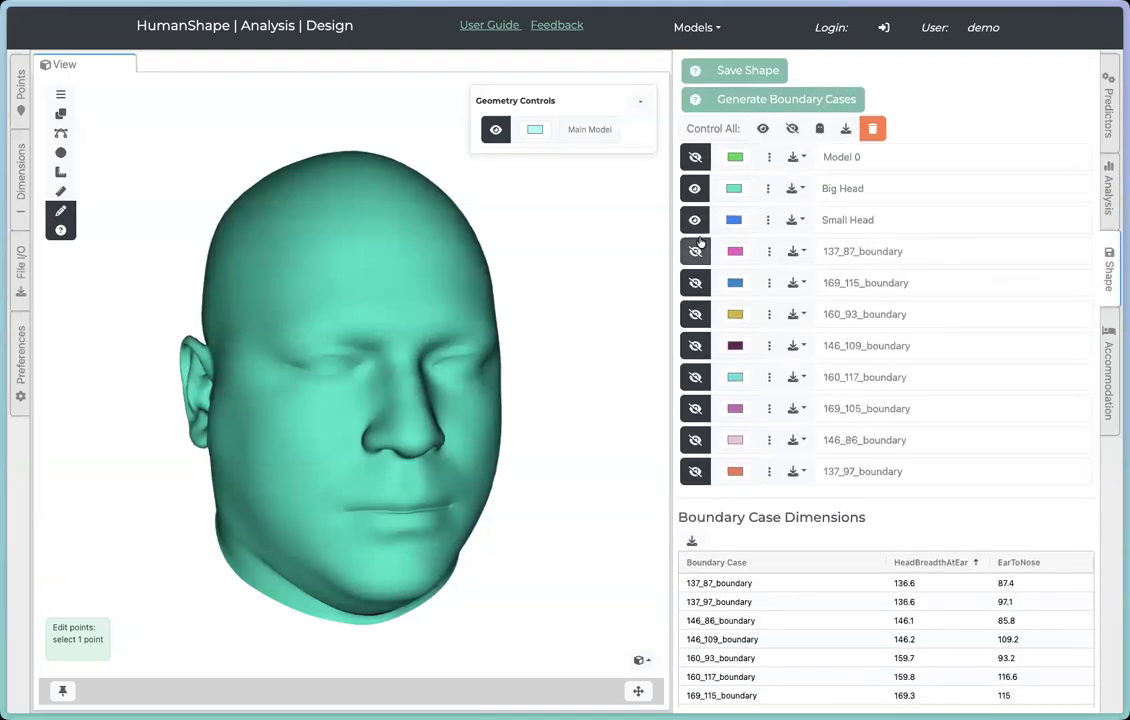
{"action": "left_click", "coordinate": [495, 131]}
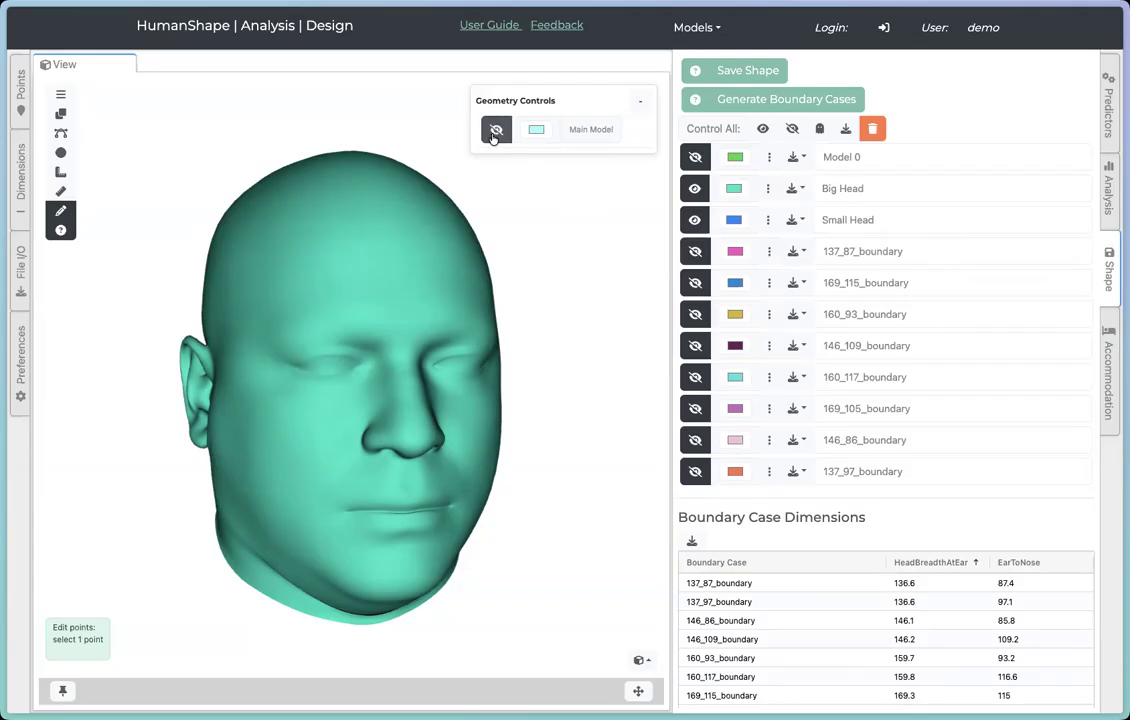
{"action": "left_click", "coordinate": [696, 253]}
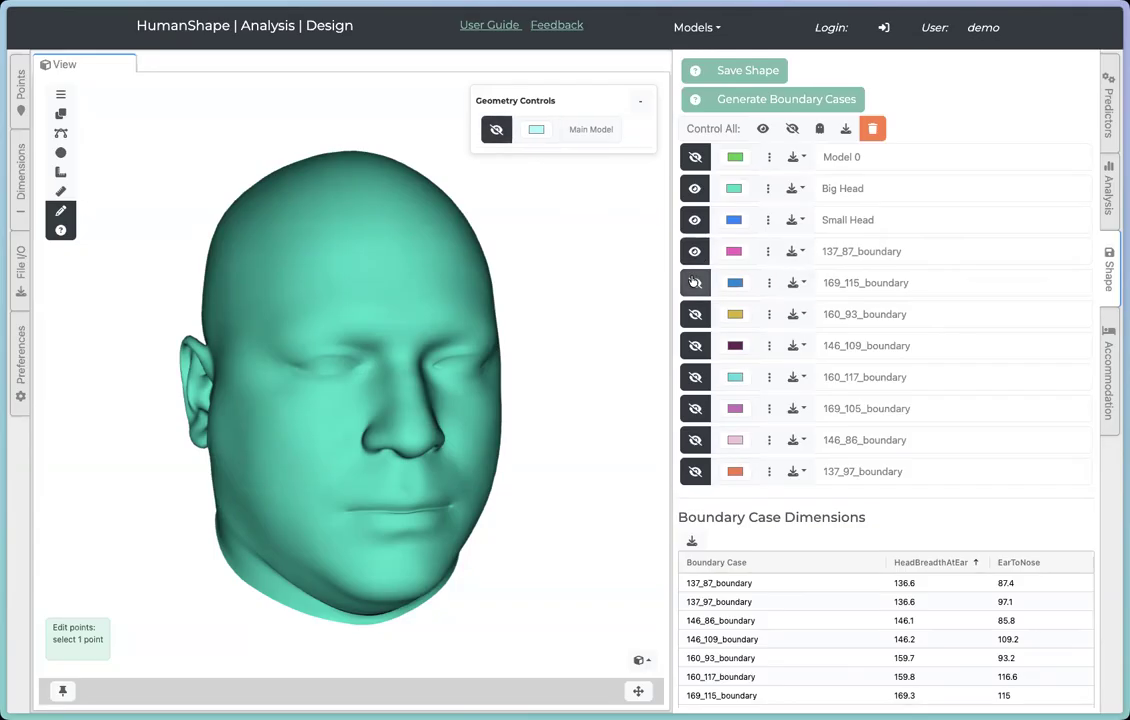
{"action": "left_click", "coordinate": [695, 283]}
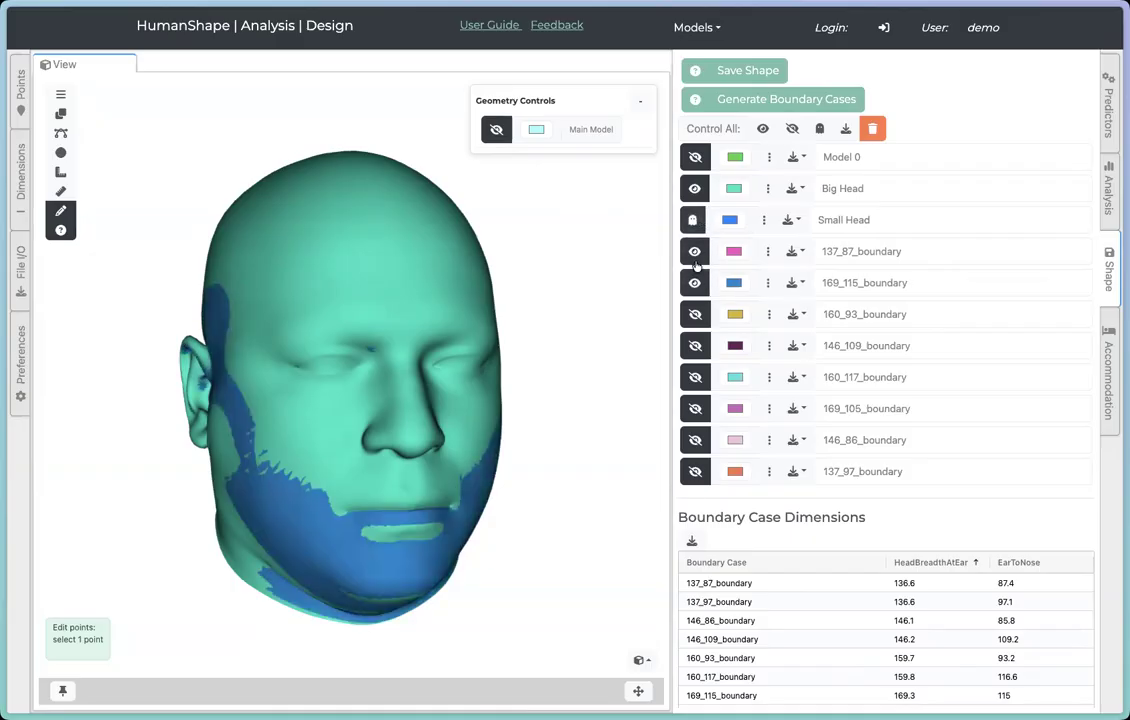
{"action": "left_click", "coordinate": [695, 220]}
{"action": "left_click", "coordinate": [696, 252]}
{"action": "left_click", "coordinate": [697, 253]}
{"action": "left_click", "coordinate": [695, 283]}
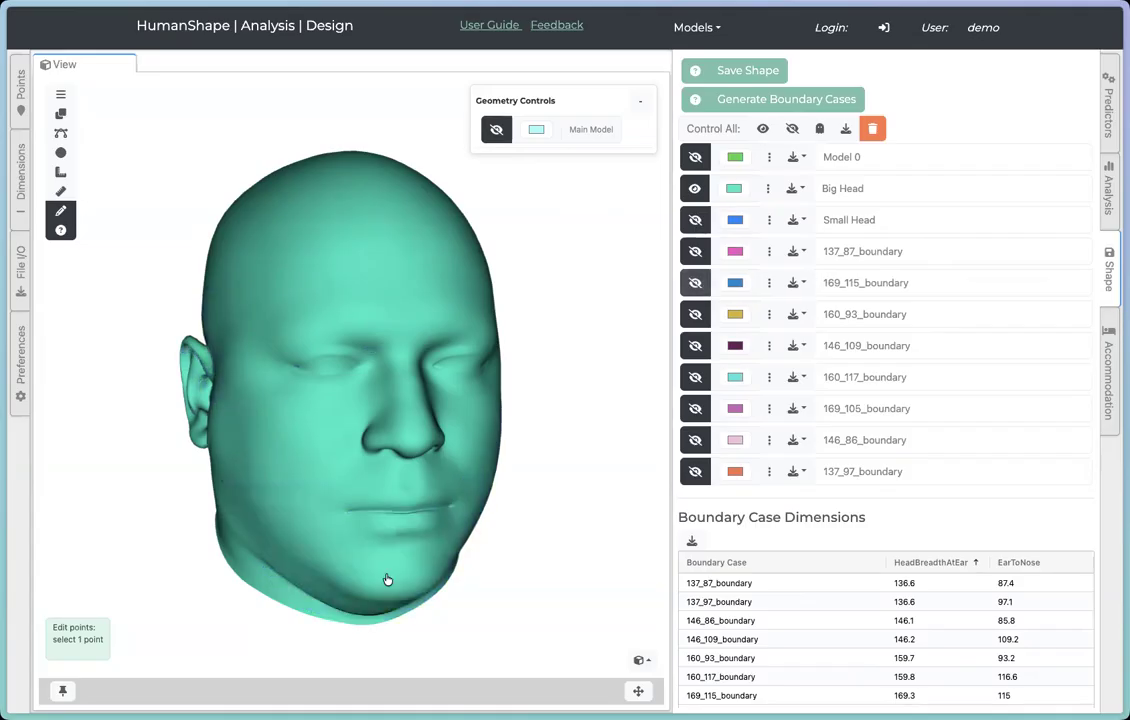
{"action": "left_click", "coordinate": [695, 283]}
{"action": "left_click", "coordinate": [696, 283]}
{"action": "left_click", "coordinate": [698, 254]}
{"action": "left_click", "coordinate": [698, 254]}
{"action": "left_click_drag", "start_coordinate": [404, 376], "coordinate": [517, 398]}
{"action": "scroll", "coordinate": [497, 381], "scroll_direction": "down", "scroll_amount": 5}
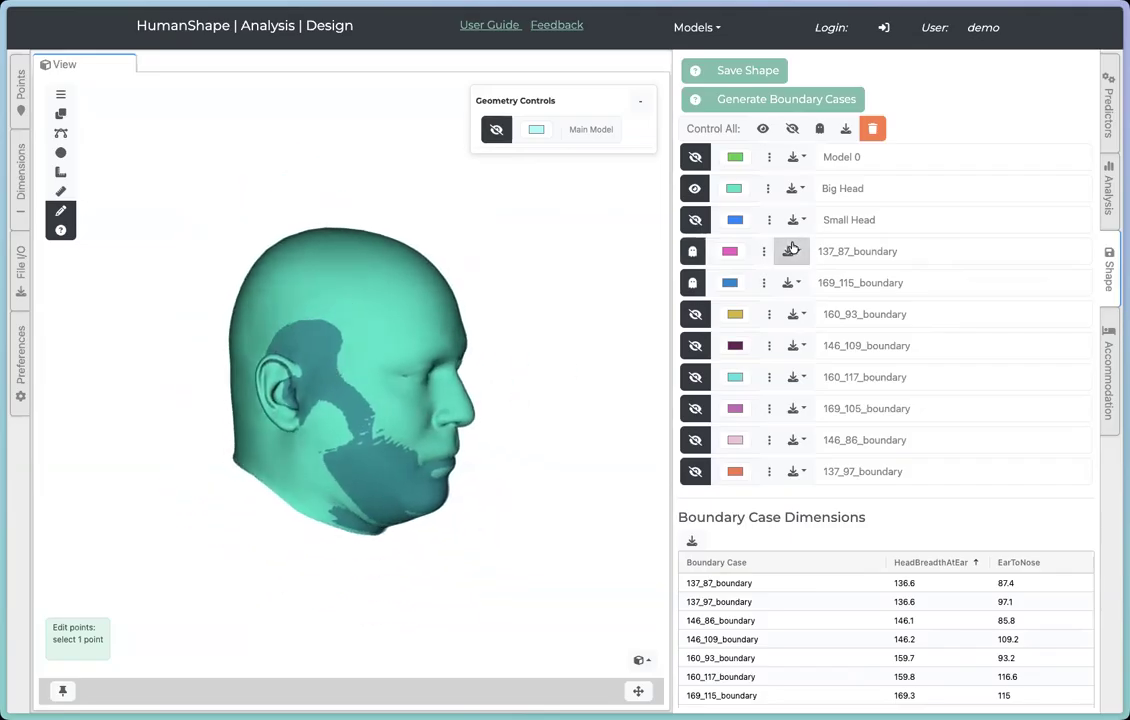
{"action": "left_click", "coordinate": [696, 252]}
{"action": "left_click", "coordinate": [694, 282]}
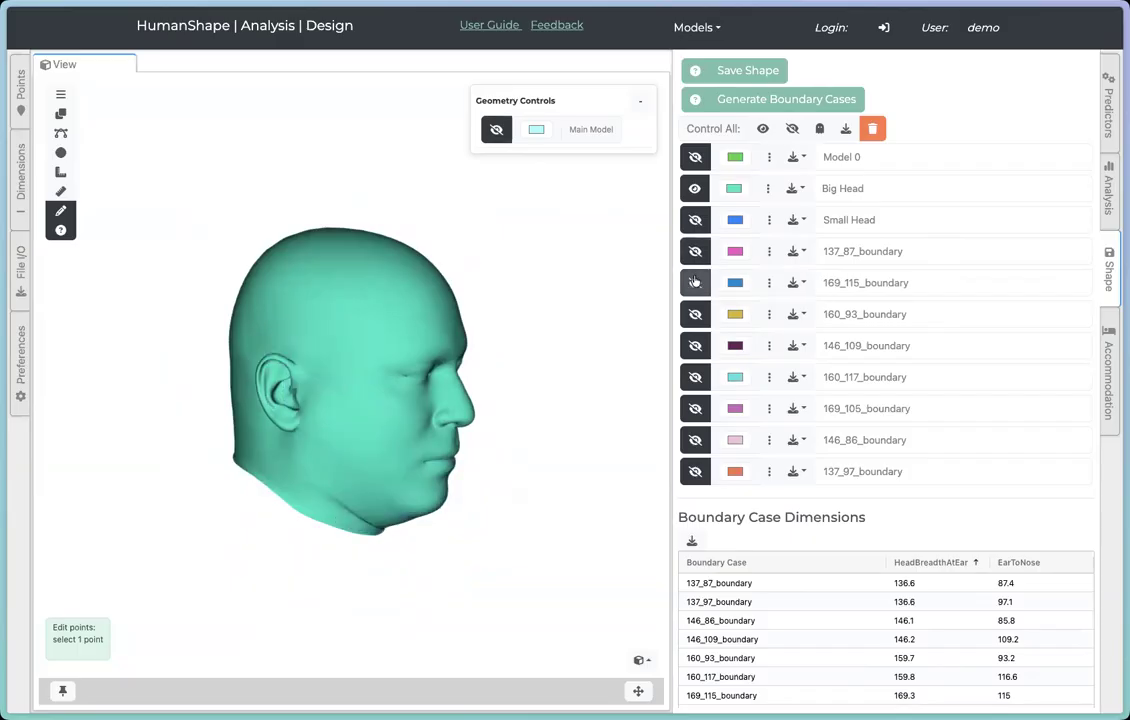
{"action": "left_click", "coordinate": [697, 253]}
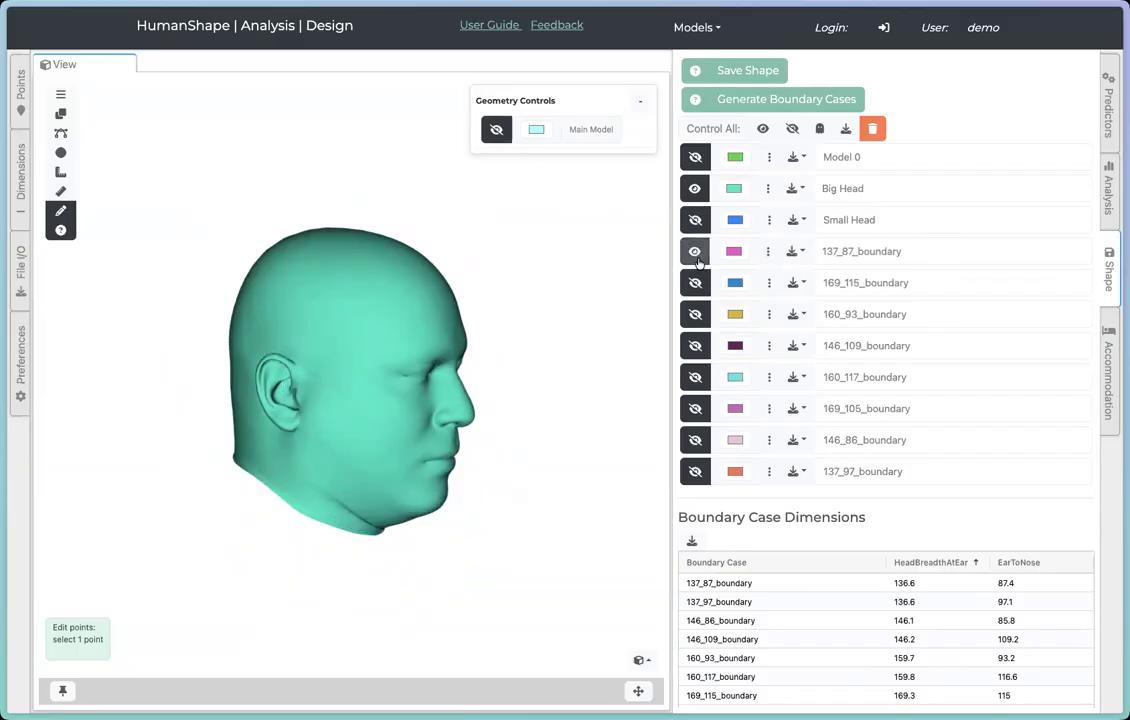
{"action": "left_click_drag", "start_coordinate": [518, 282], "coordinate": [537, 331]}
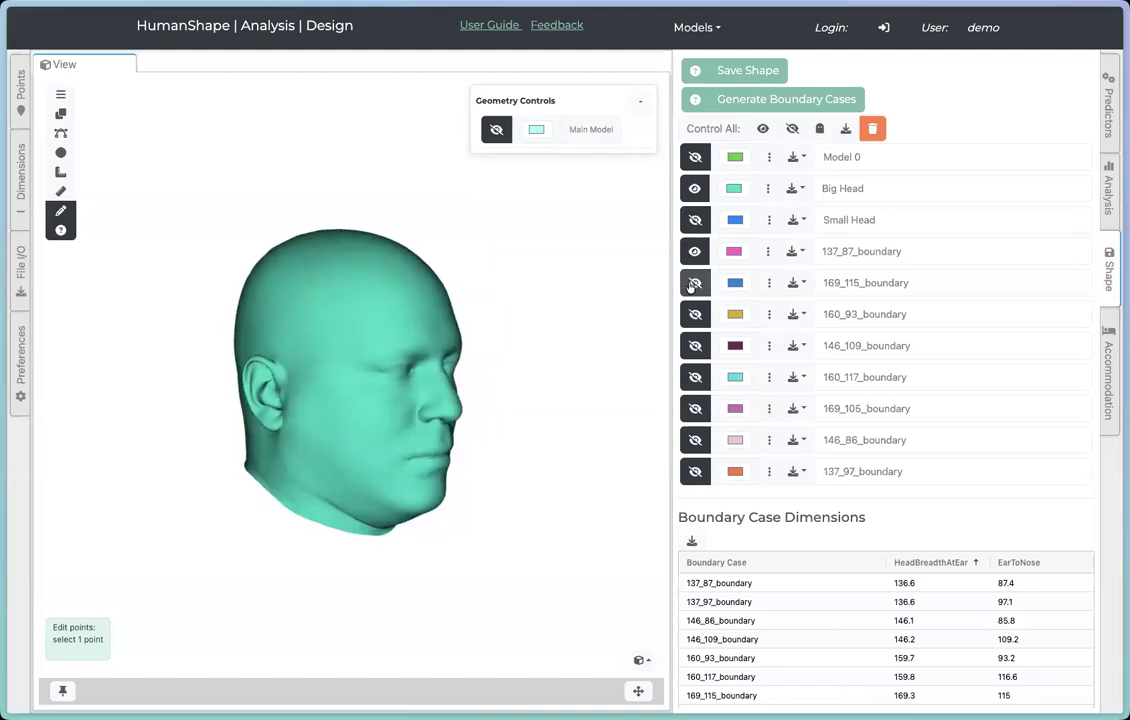
Step: Hide all saved shapes, leaving only 137_87_boundary displayed solid and 169_115_boundary displayed as a transparent ghost for comparison
{"action": "left_click", "coordinate": [795, 129]}
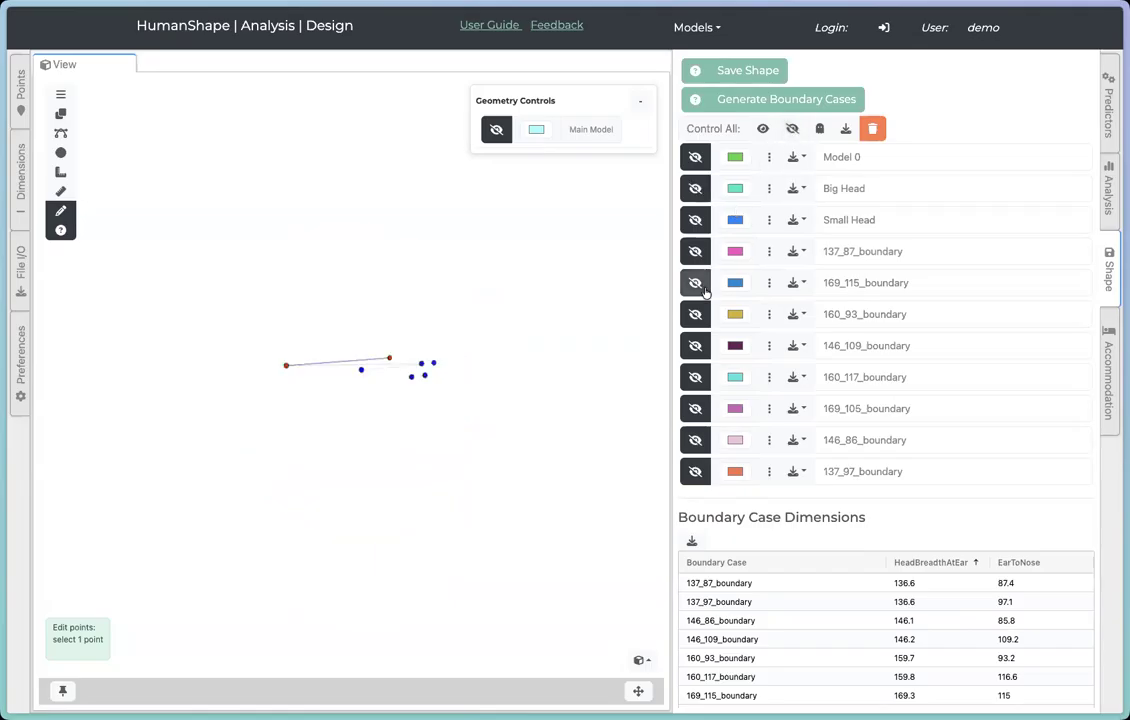
{"action": "left_click", "coordinate": [697, 252]}
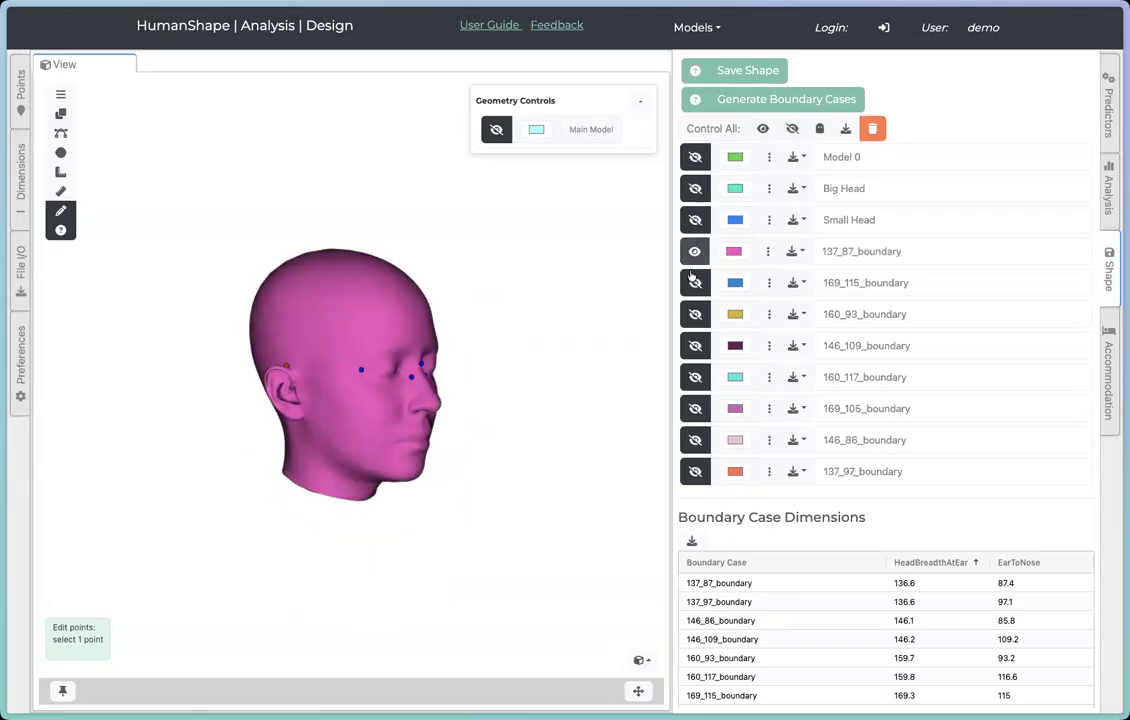
{"action": "left_click", "coordinate": [694, 285]}
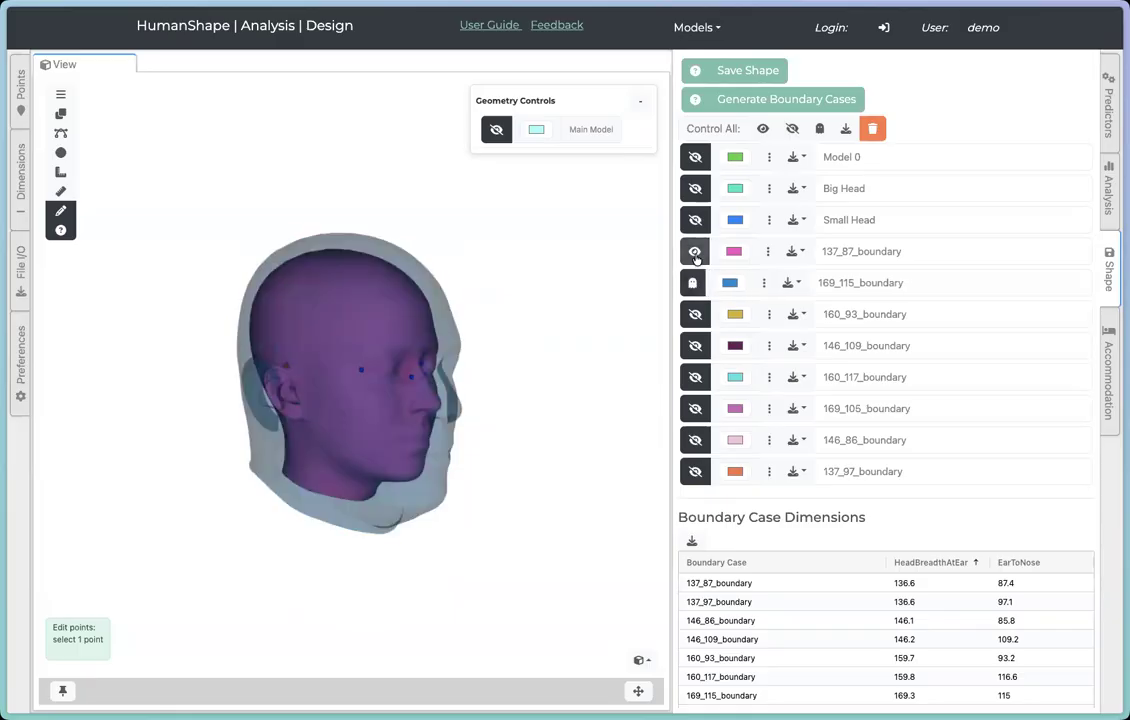
{"action": "mouse_move", "coordinate": [504, 409]}
{"action": "left_mouse_down"}
{"action": "mouse_move", "coordinate": [565, 399]}
{"action": "mouse_move", "coordinate": [520, 418]}
{"action": "left_mouse_up"}
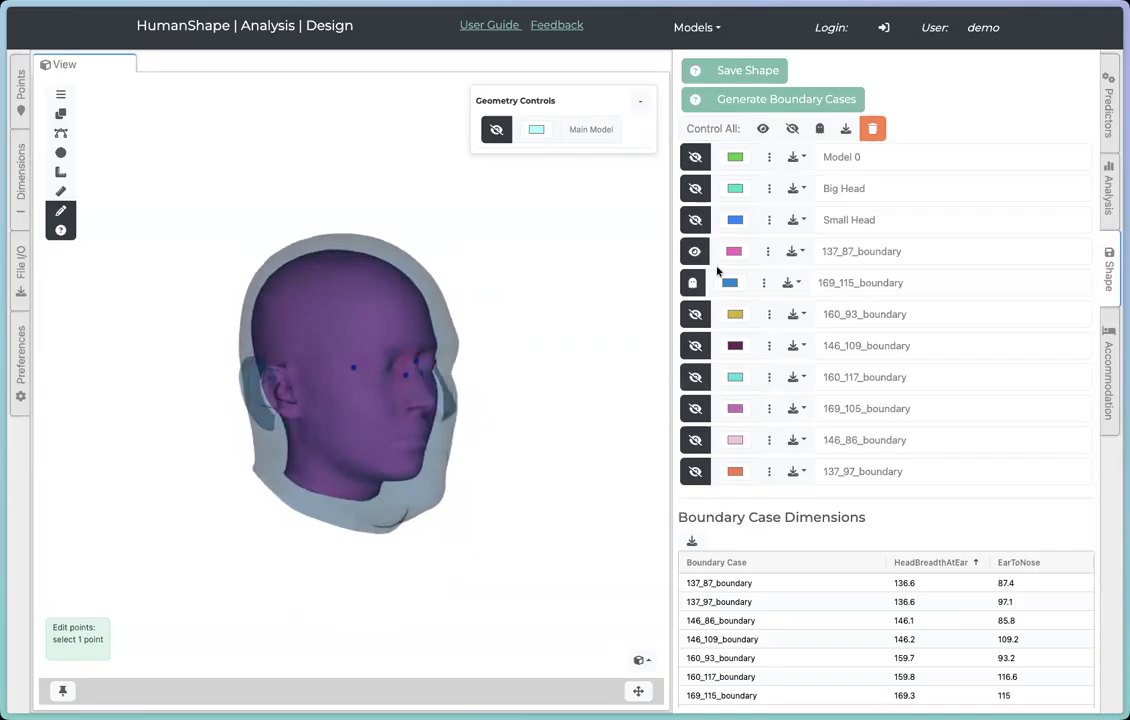
{"action": "left_click", "coordinate": [695, 253]}
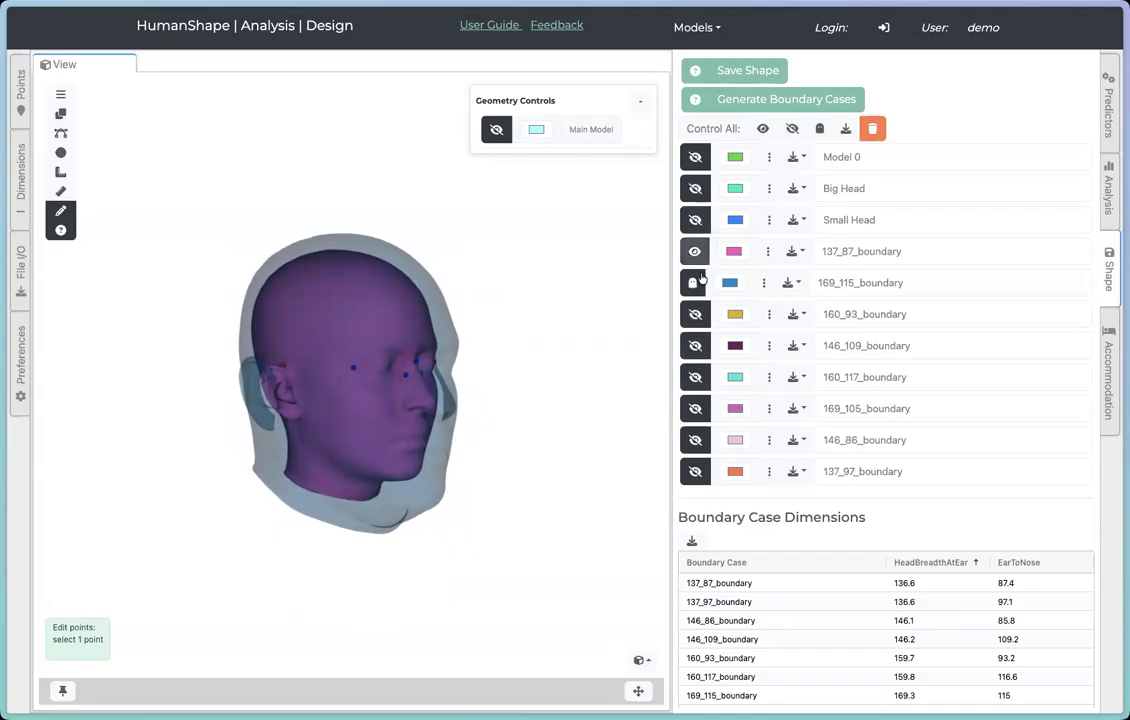
{"action": "left_click_drag", "start_coordinate": [487, 373], "coordinate": [640, 385]}
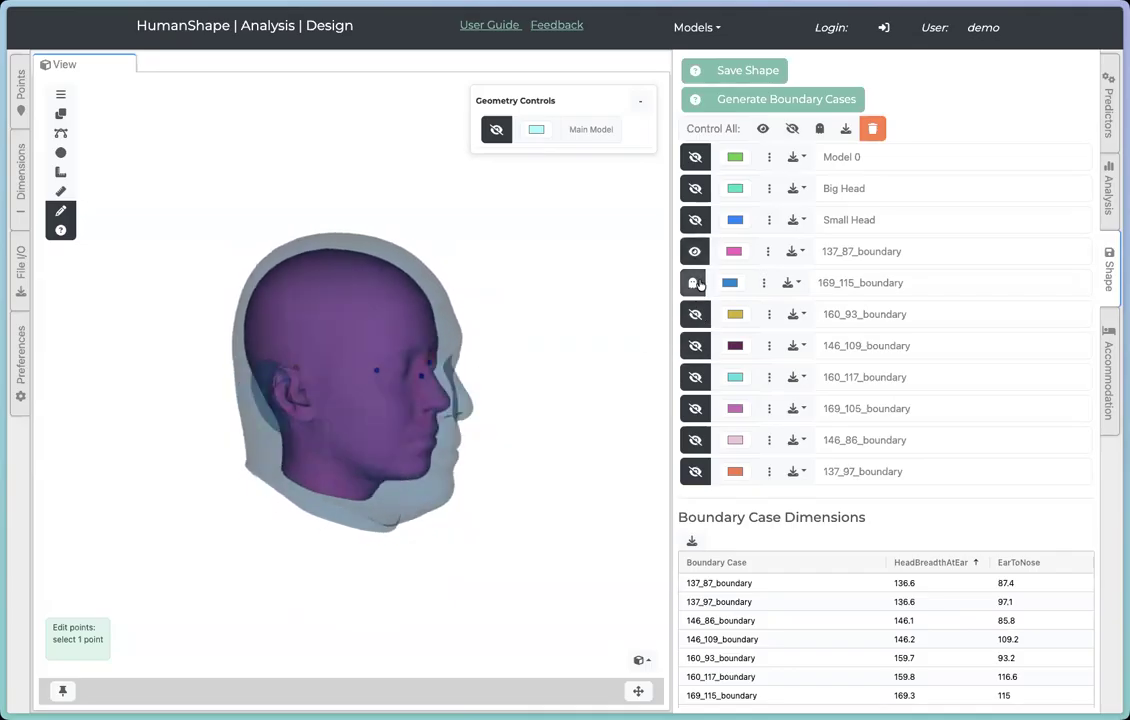
Step: Hide the 137_87_boundary and 169_115_boundary shapes
{"action": "left_click", "coordinate": [695, 283]}
{"action": "left_click", "coordinate": [699, 284]}
{"action": "left_click", "coordinate": [696, 256]}
{"action": "left_click", "coordinate": [694, 286]}
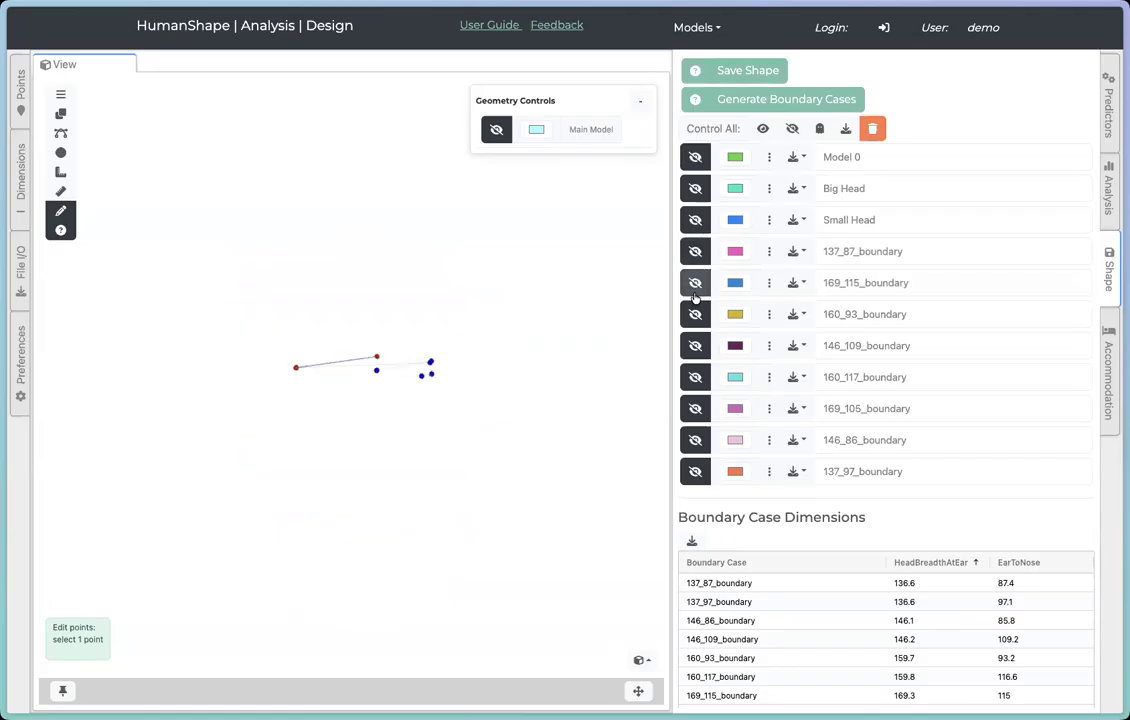
Step: Show 160_93_boundary and 146_109_boundary, make both transparent ghosts, and compare their head shapes from the side and above
{"action": "left_click", "coordinate": [694, 316]}
{"action": "left_click", "coordinate": [695, 347]}
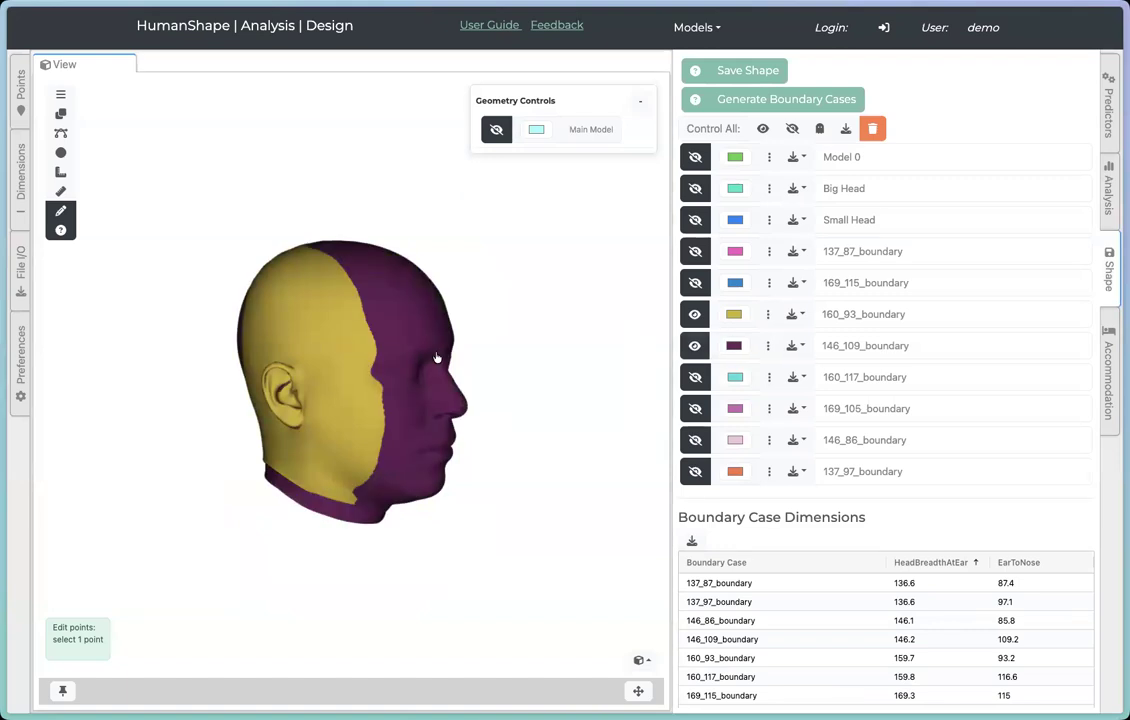
{"action": "left_click_drag", "start_coordinate": [449, 386], "coordinate": [472, 315]}
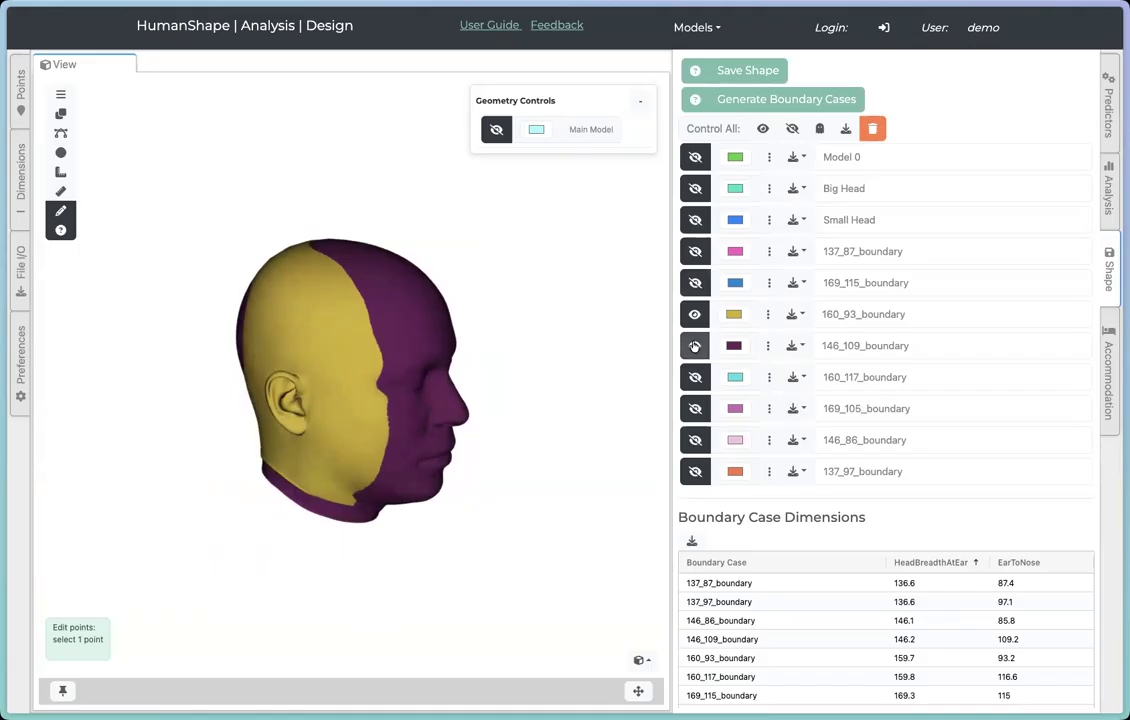
{"action": "left_click", "coordinate": [695, 346]}
{"action": "left_click", "coordinate": [695, 315]}
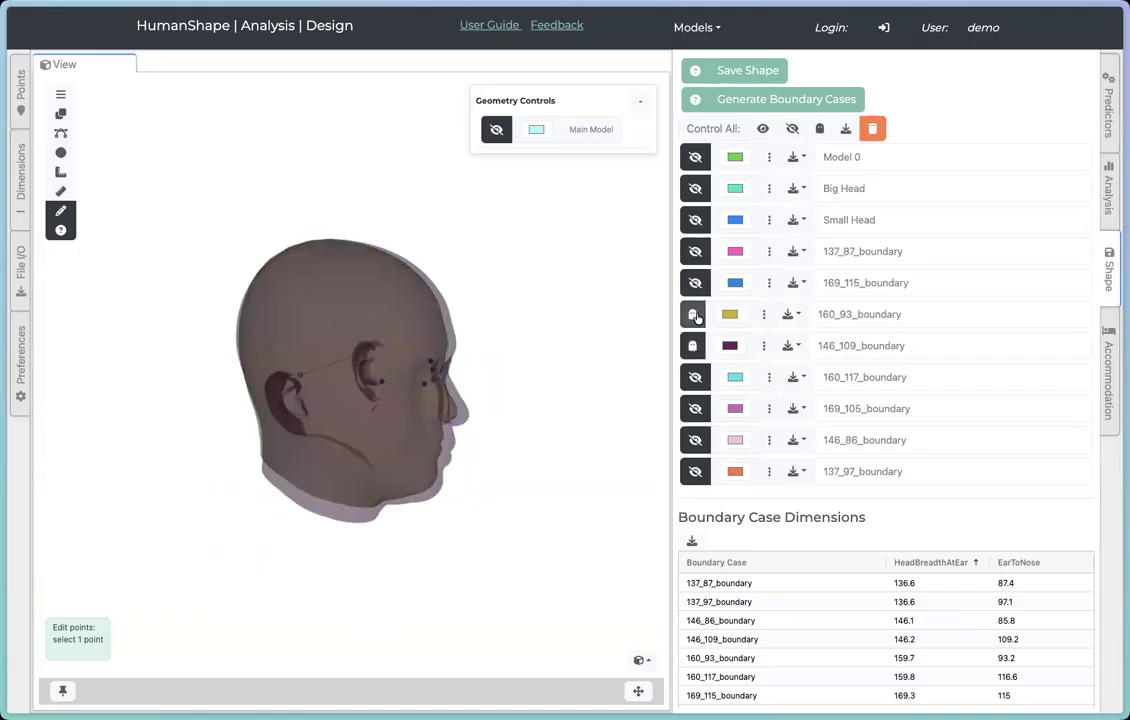
{"action": "left_click_drag", "start_coordinate": [361, 399], "coordinate": [196, 585]}
{"action": "left_click_drag", "start_coordinate": [395, 445], "coordinate": [426, 351]}
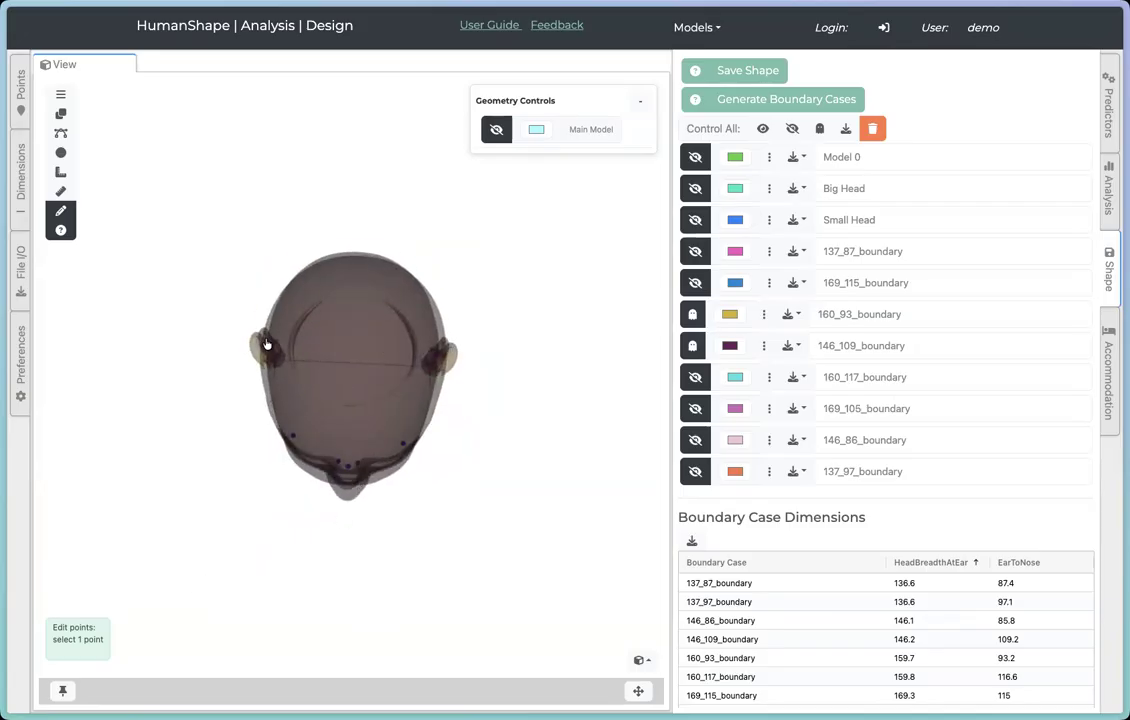
{"action": "left_click_drag", "start_coordinate": [379, 323], "coordinate": [409, 476]}
Step: Hide 160_93_boundary and 146_109_boundary and display the main model again
{"action": "left_click", "coordinate": [692, 314]}
{"action": "left_click", "coordinate": [692, 345]}
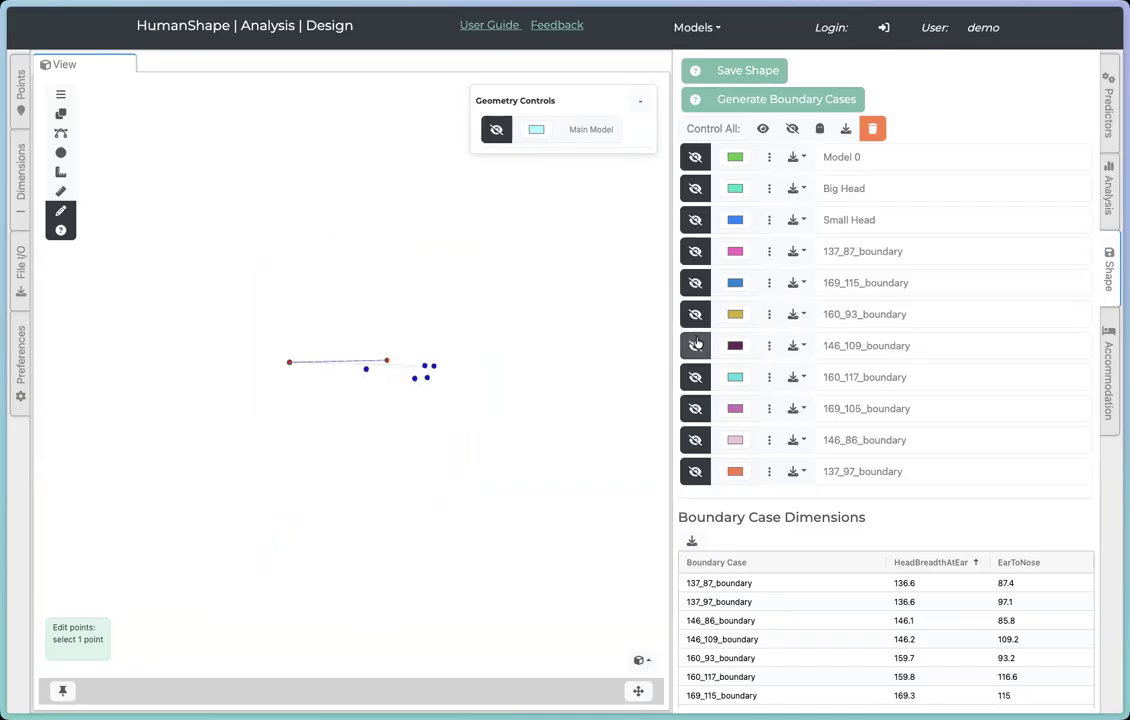
{"action": "left_click", "coordinate": [496, 130]}
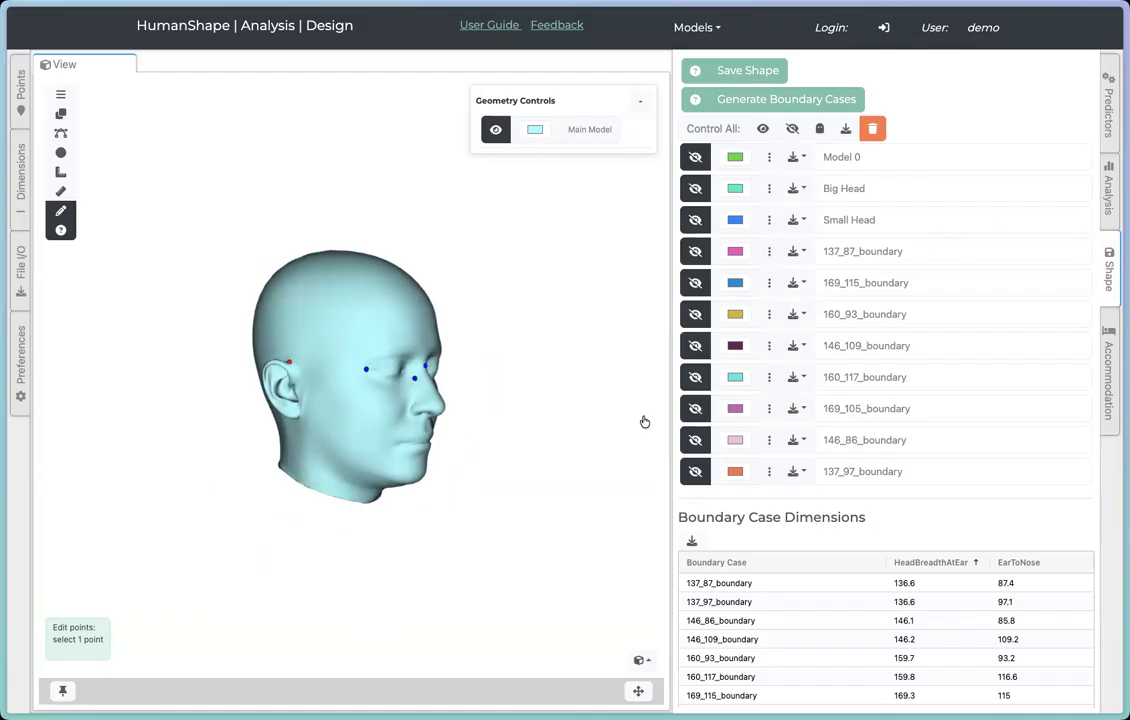
{"action": "scroll", "coordinate": [381, 424], "scroll_direction": "up", "scroll_amount": 3}
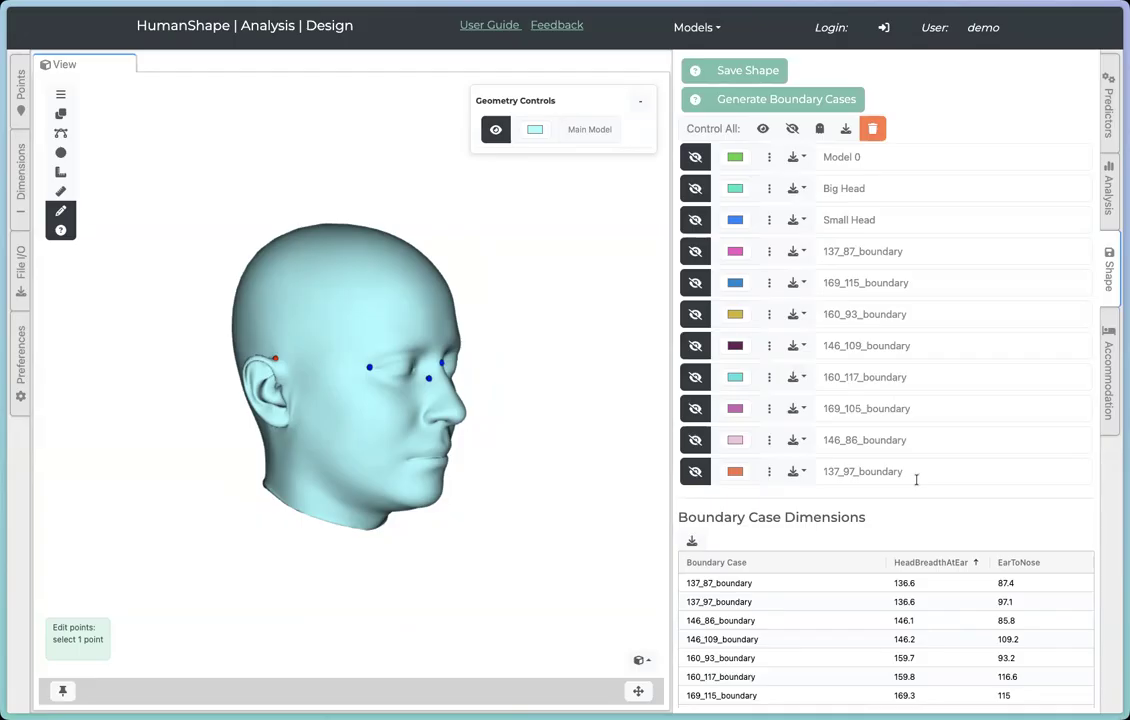
{"action": "scroll", "coordinate": [459, 451], "scroll_direction": "up", "scroll_amount": 3}
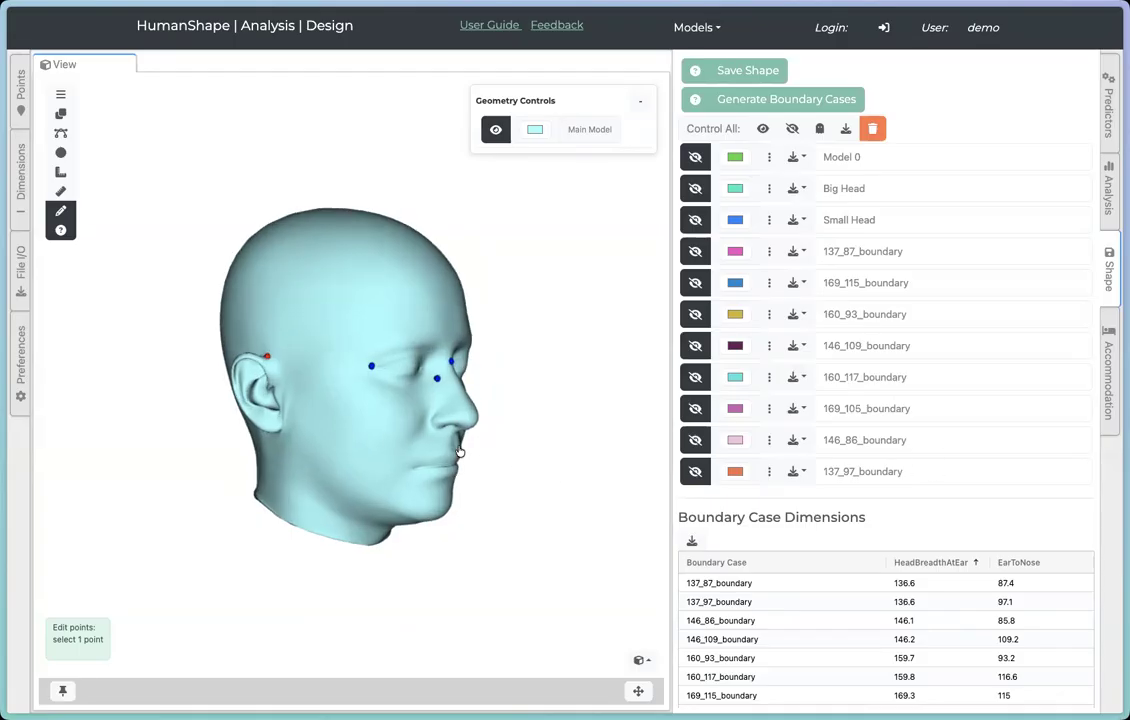
{"action": "left_click_drag", "start_coordinate": [492, 499], "coordinate": [474, 501]}
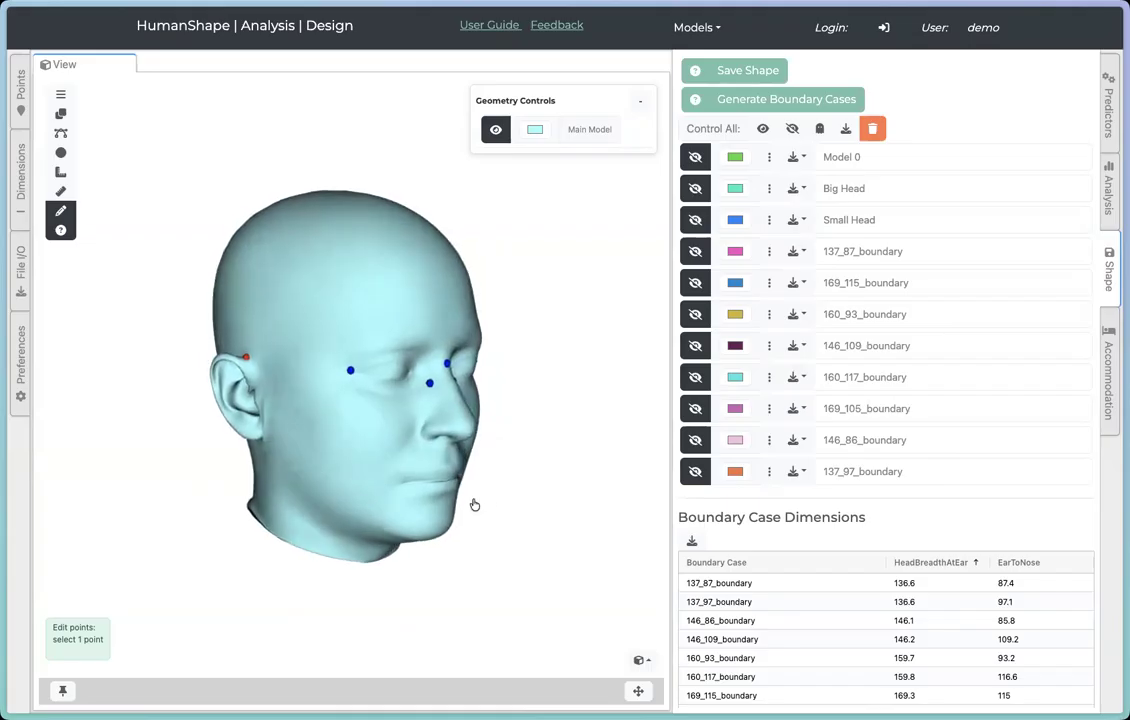
{"action": "scroll", "coordinate": [474, 501], "scroll_direction": "up", "scroll_amount": 2}
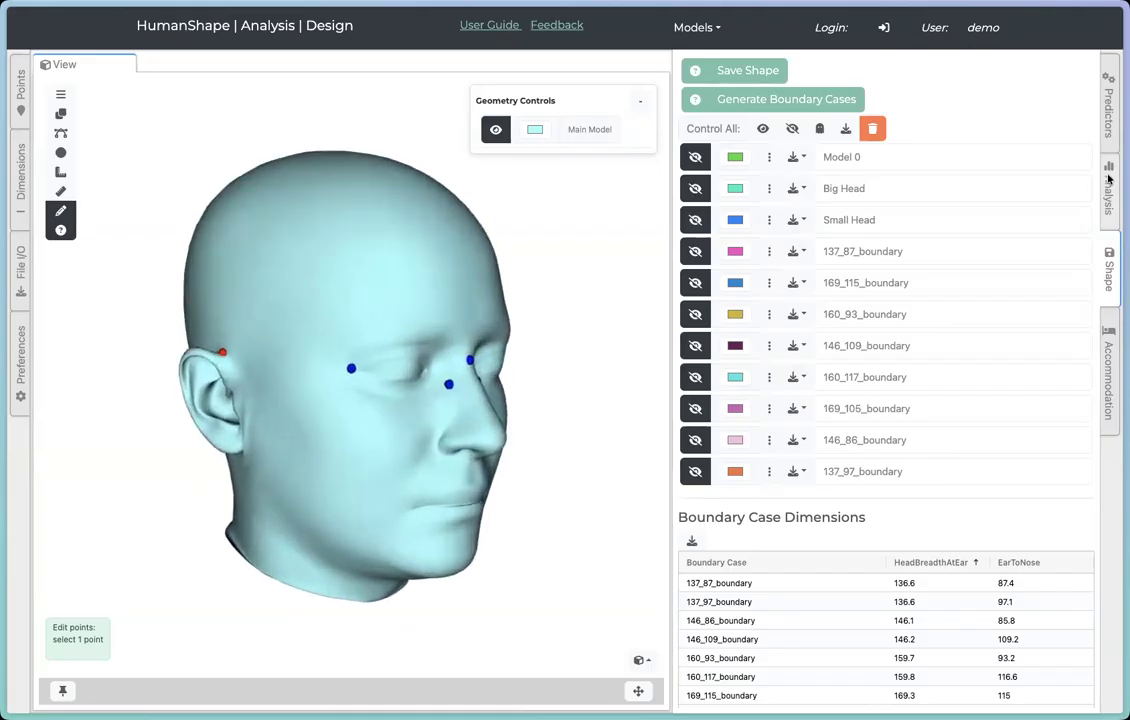
Step: Open the accommodation analysis, collapse the geometry controls, and add headbreadthatear and eartonose as the dimensions to analyze
{"action": "left_click", "coordinate": [1108, 370]}
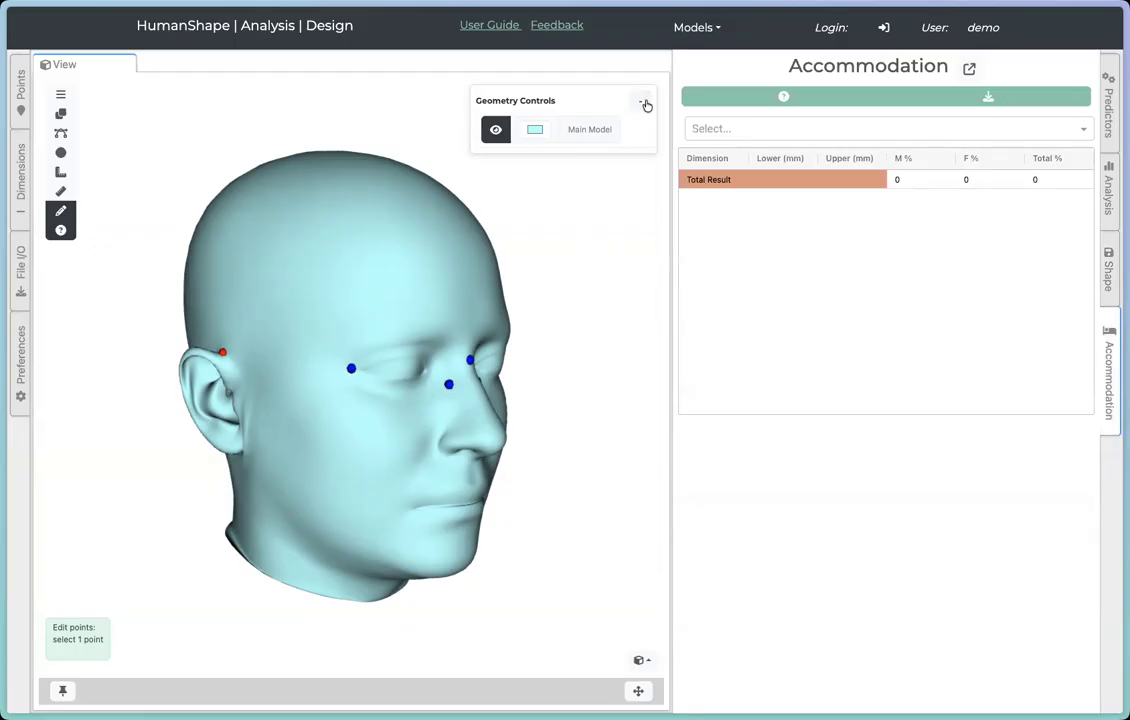
{"action": "left_click", "coordinate": [641, 103]}
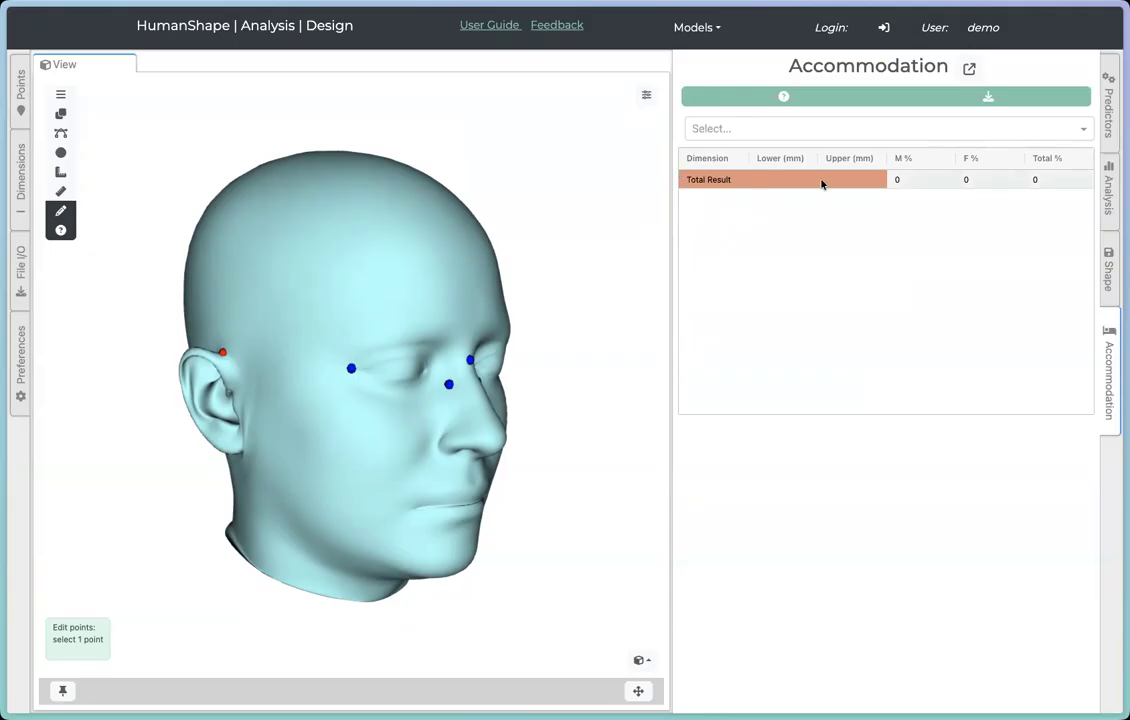
{"action": "left_click", "coordinate": [764, 131]}
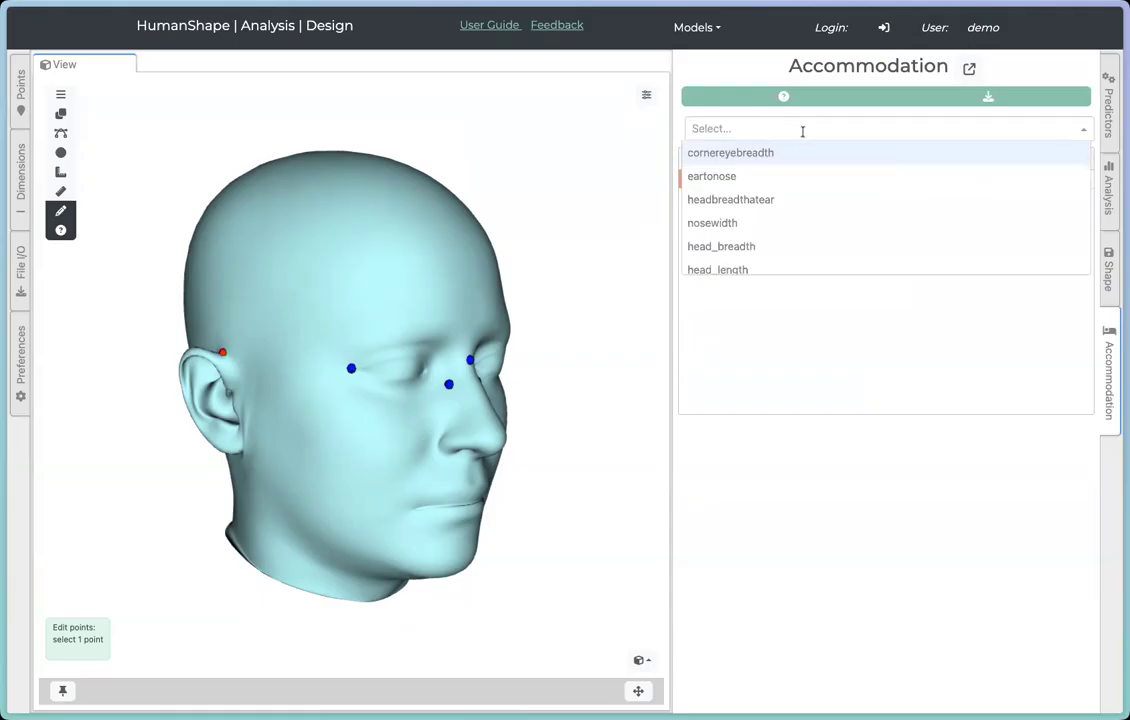
{"action": "left_click", "coordinate": [749, 201]}
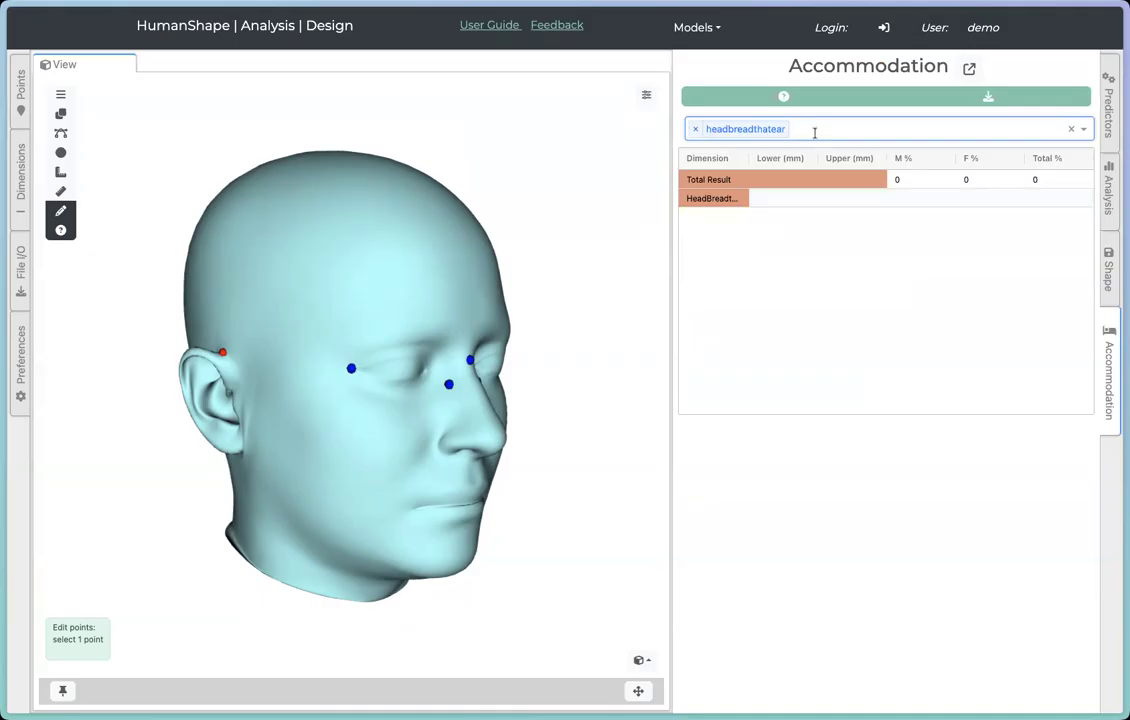
{"action": "left_click", "coordinate": [804, 126]}
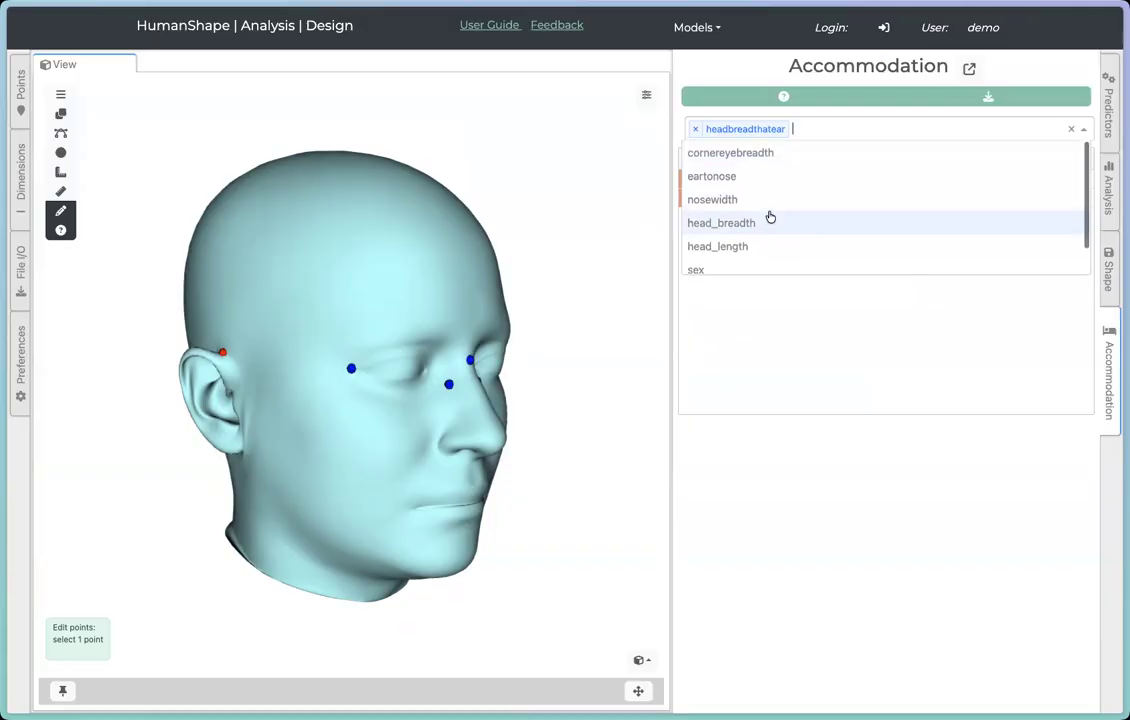
{"action": "left_click", "coordinate": [746, 184]}
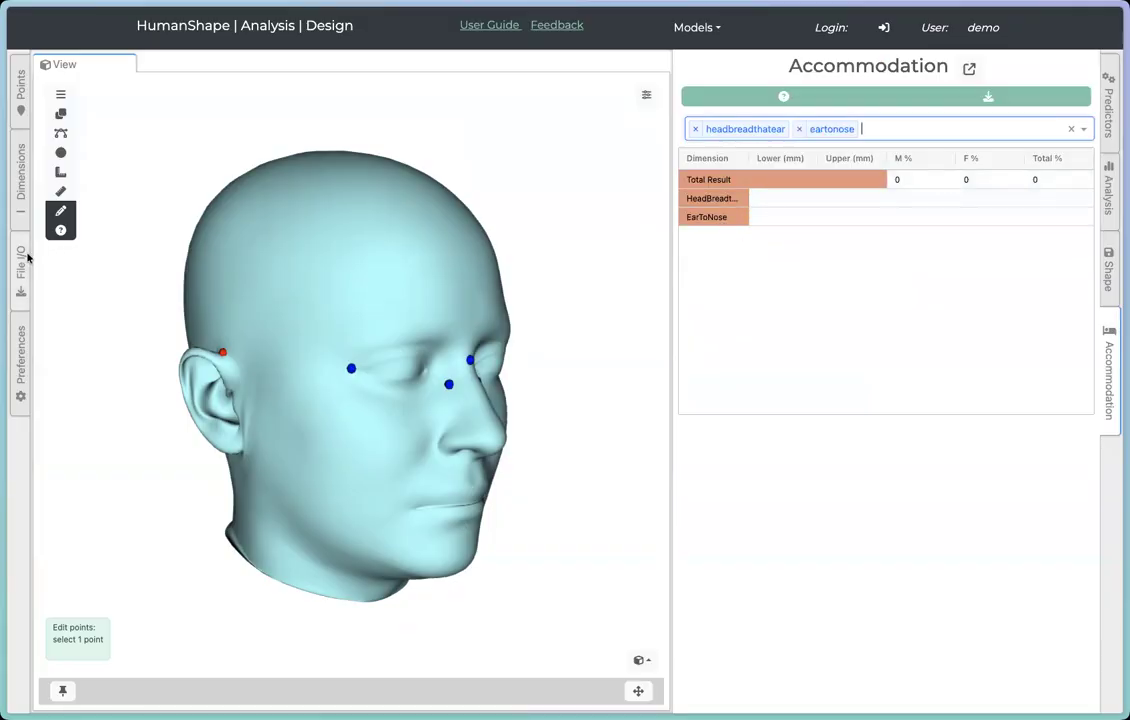
Step: Display the dimensions table beside the accommodation analysis, widened enough to read the percentile values
{"action": "left_click", "coordinate": [20, 160]}
{"action": "left_click_drag", "start_coordinate": [671, 250], "coordinate": [779, 250]}
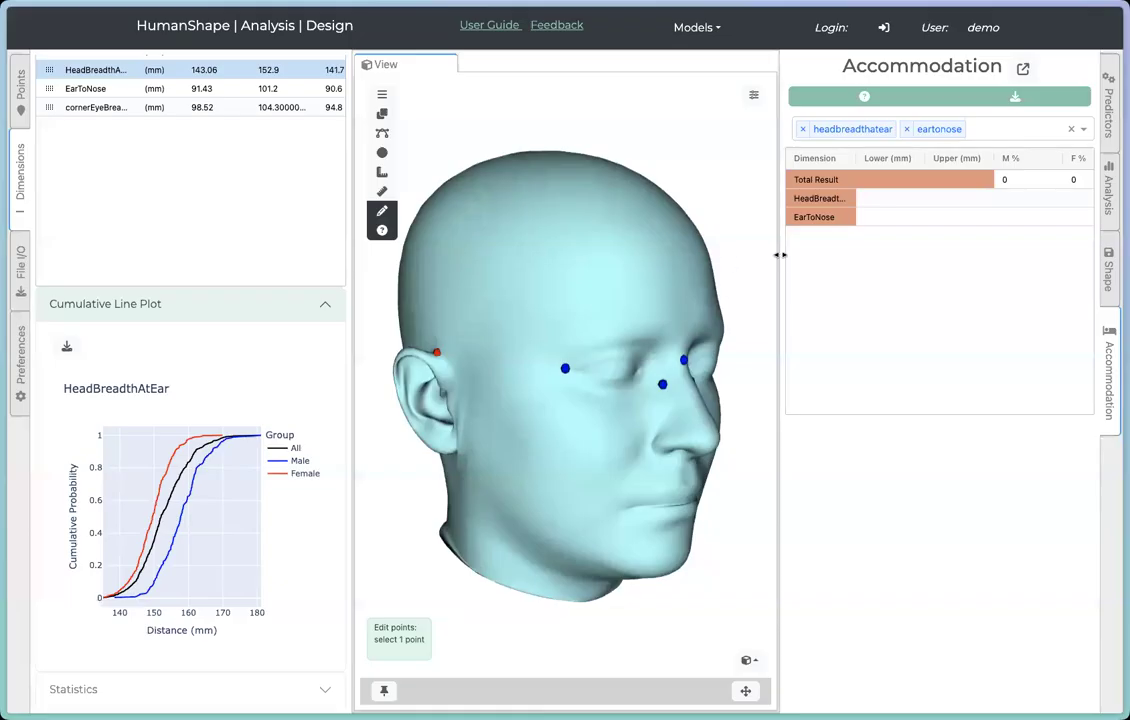
{"action": "left_click_drag", "start_coordinate": [348, 169], "coordinate": [418, 180]}
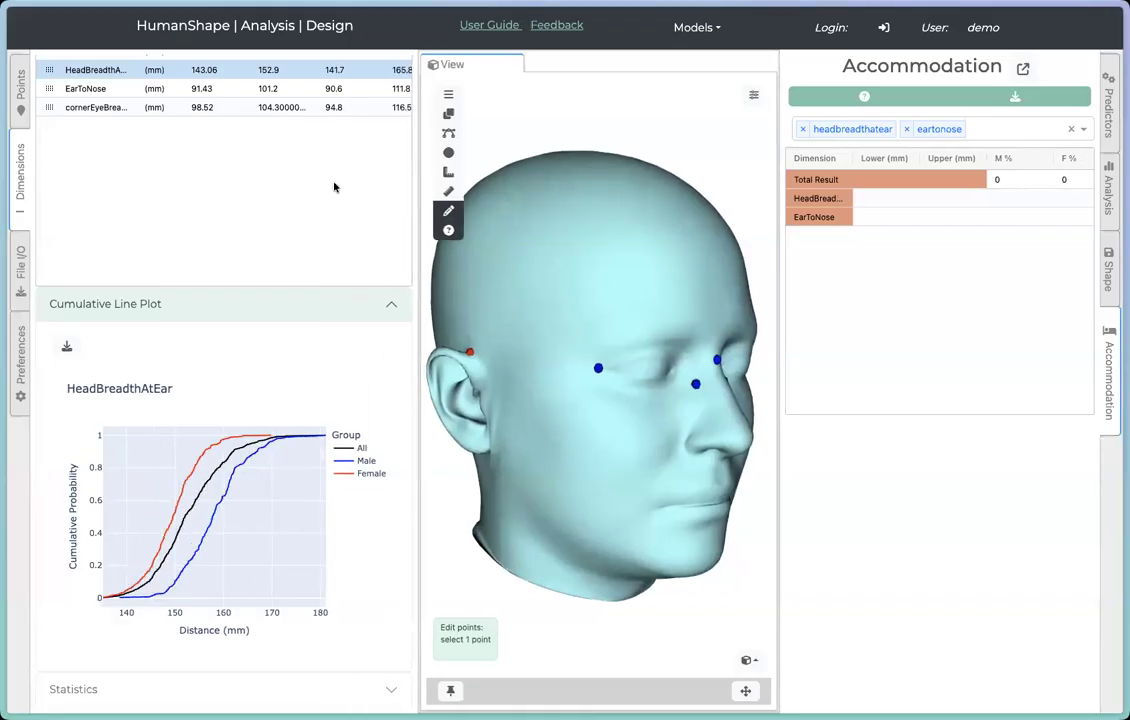
{"action": "scroll", "coordinate": [295, 189], "scroll_direction": "up", "scroll_amount": 2}
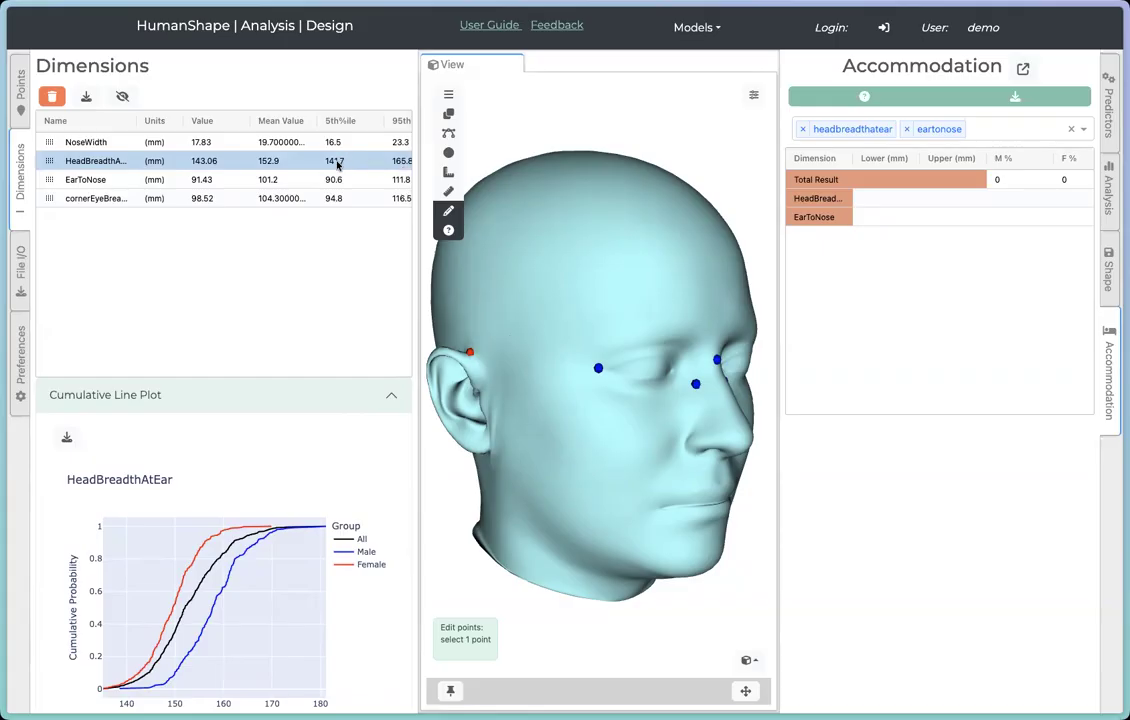
Step: Set the accommodation limits for HeadBreadthAtEar to 145 mm lower and 160 mm upper
{"action": "left_click", "coordinate": [880, 200]}
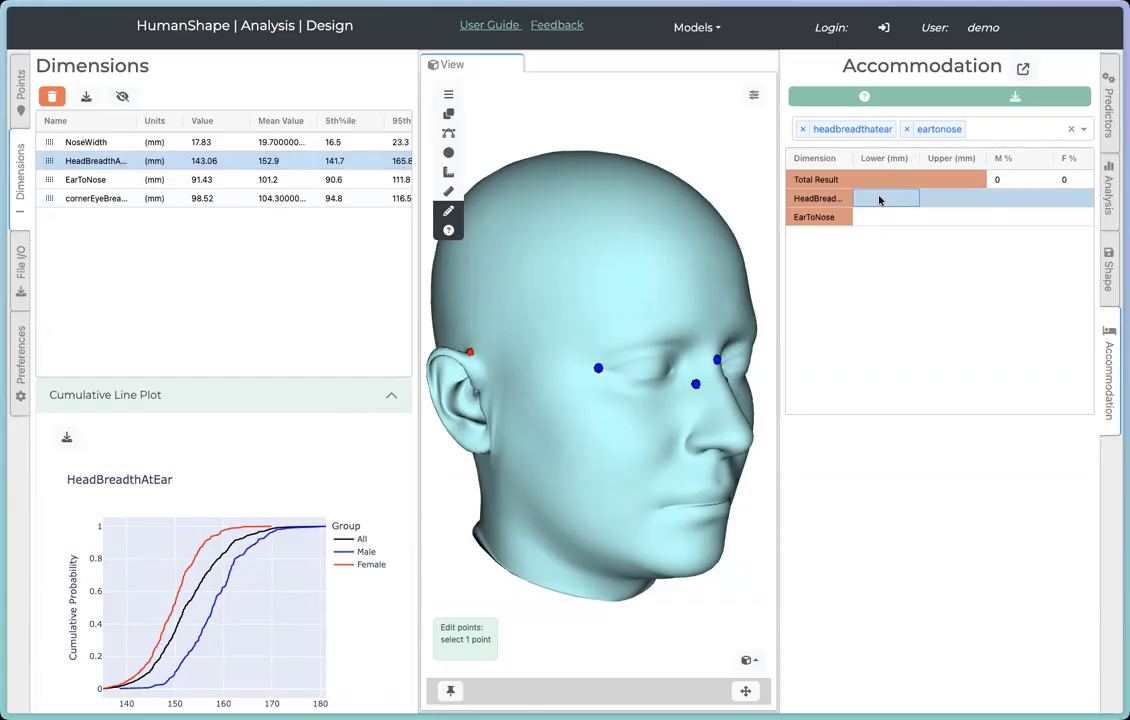
{"action": "type", "text": "145"}
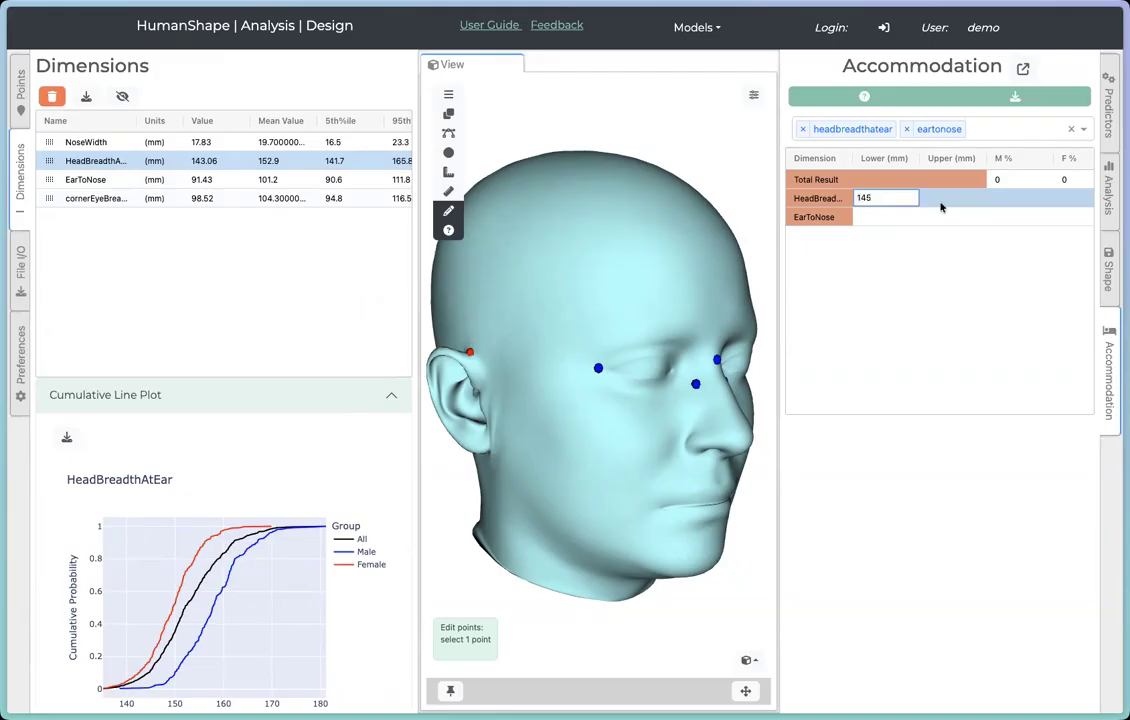
{"action": "left_click", "coordinate": [943, 203]}
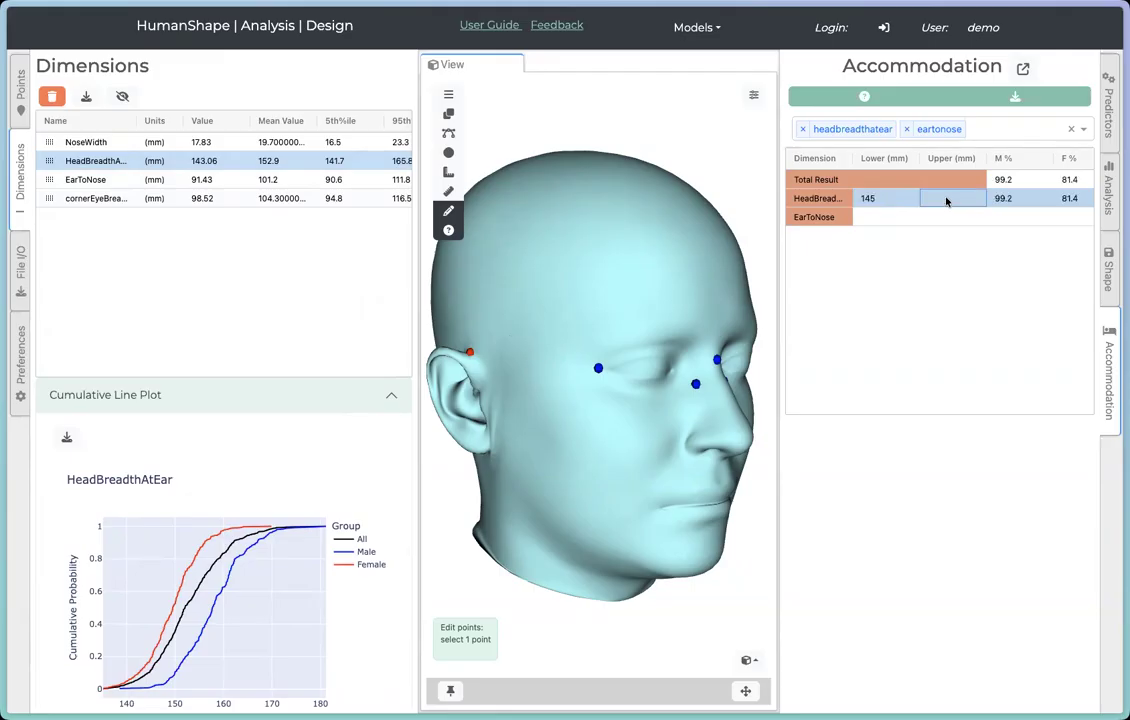
{"action": "type", "text": "160"}
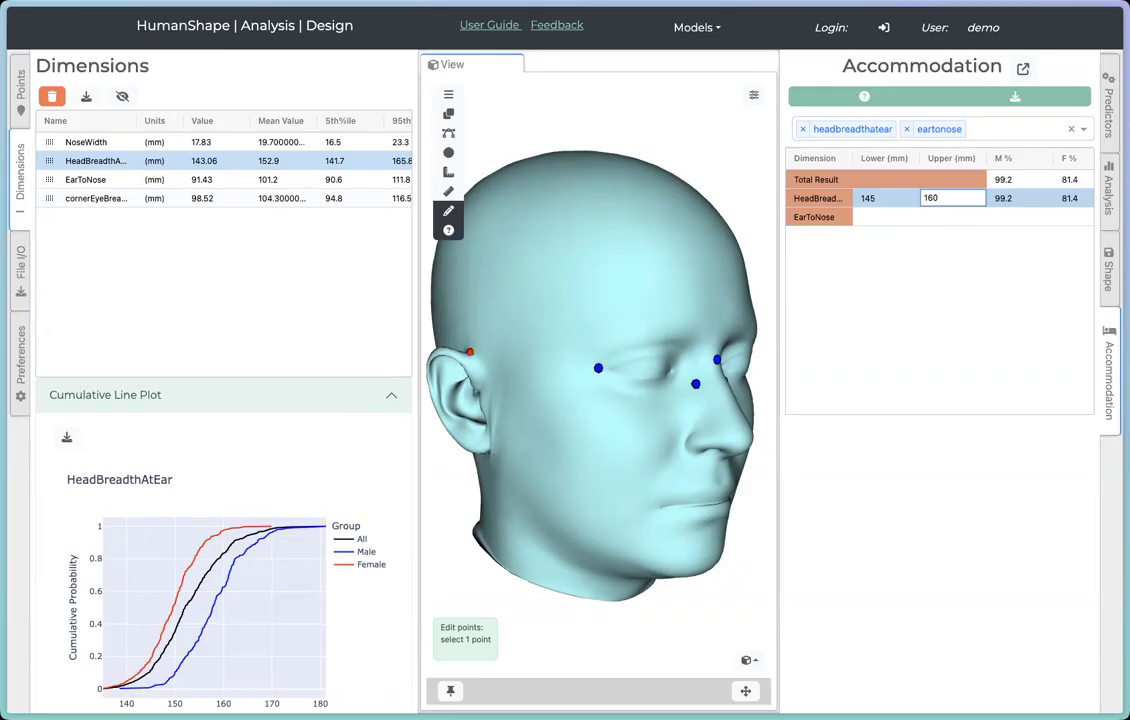
{"action": "key", "text": "Tab"}
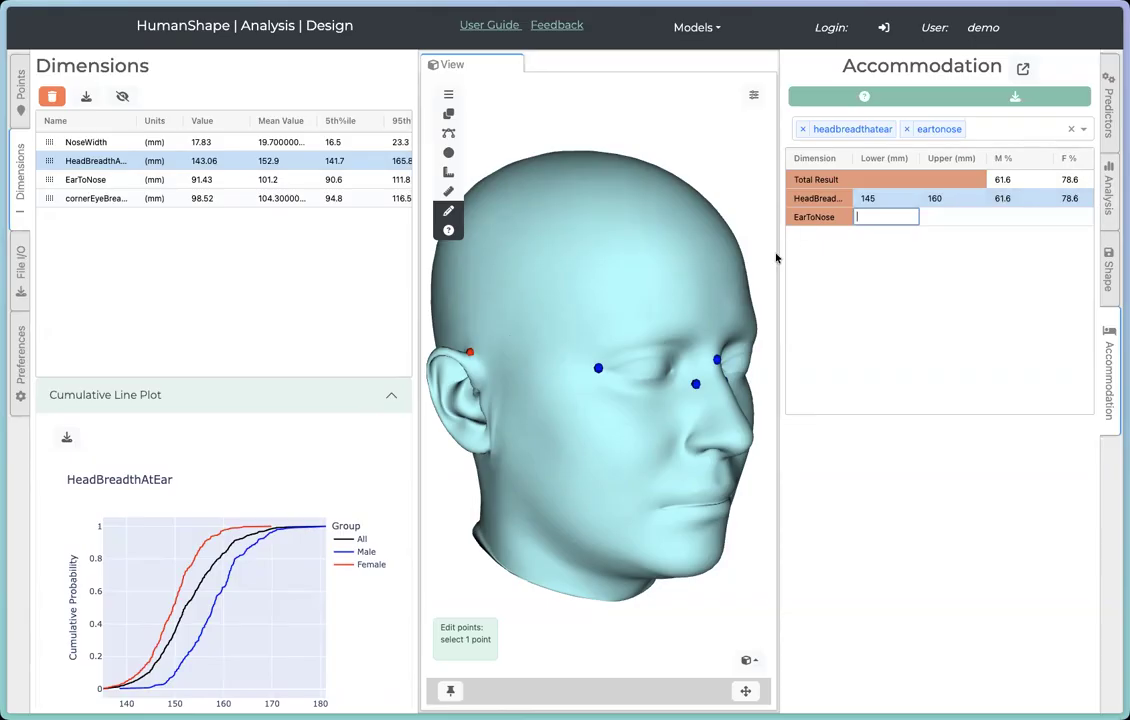
Step: Widen the accommodation table to show total percentages and set the HeadBreadthAtEar limits to 140 mm lower and 165 mm upper
{"action": "left_click_drag", "start_coordinate": [776, 258], "coordinate": [658, 257]}
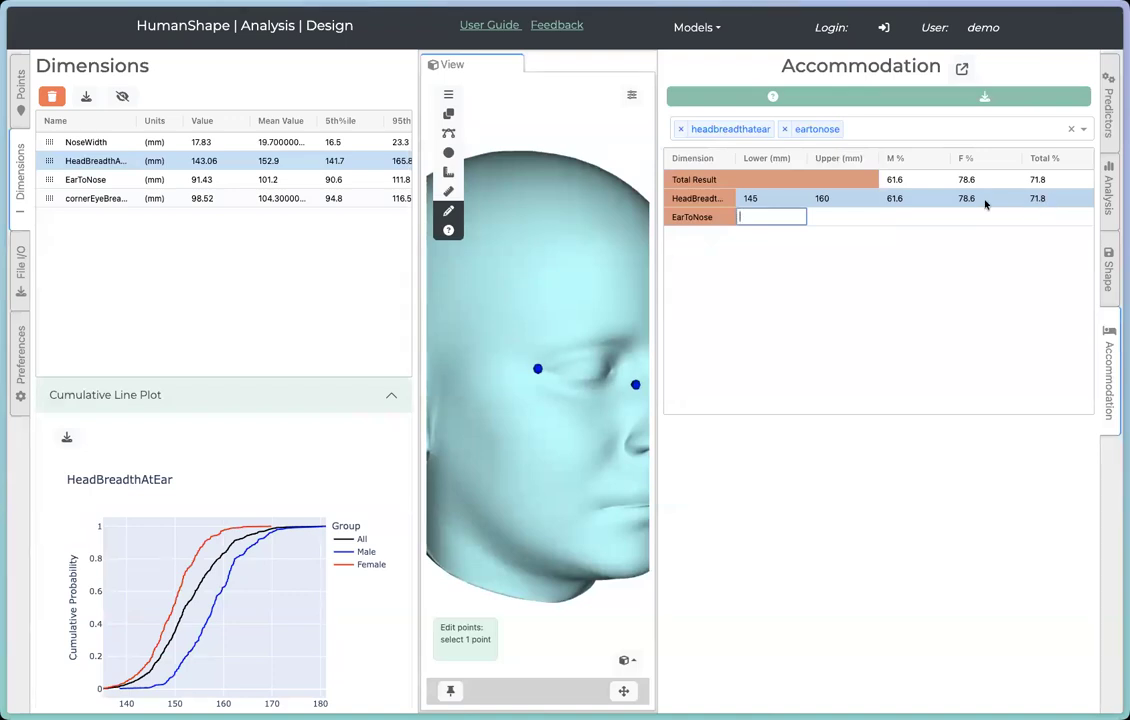
{"action": "left_click", "coordinate": [856, 203]}
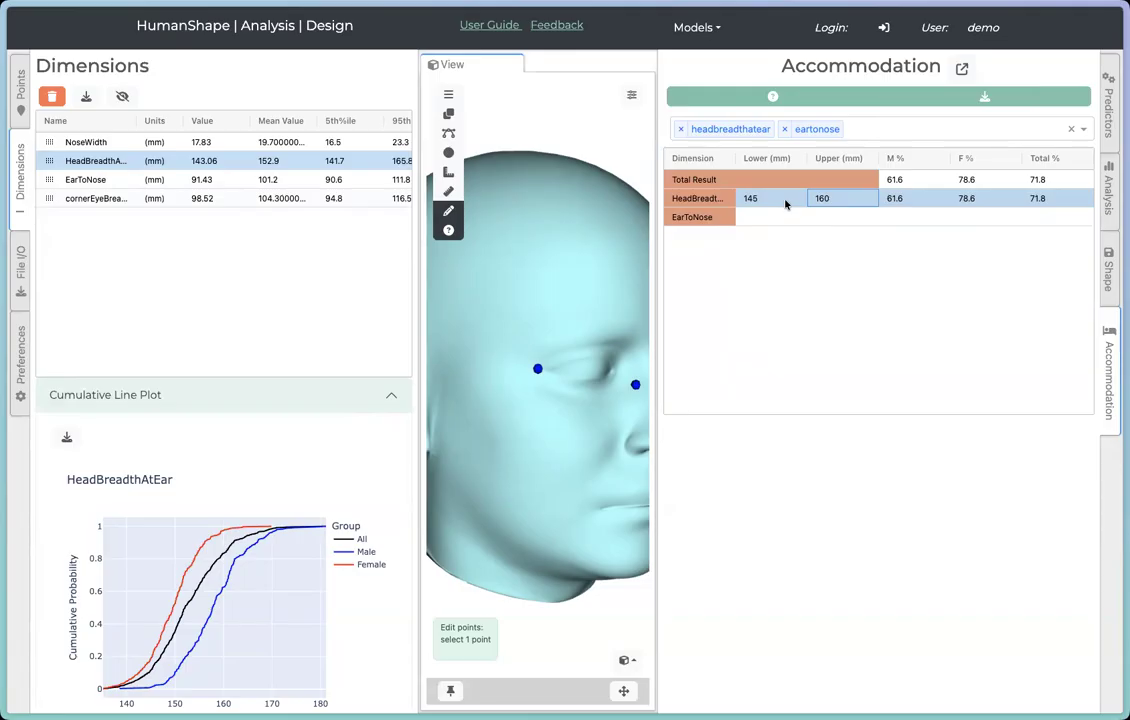
{"action": "double_click", "coordinate": [775, 199]}
{"action": "type", "text": "140"}
{"action": "key", "text": "Tab"}
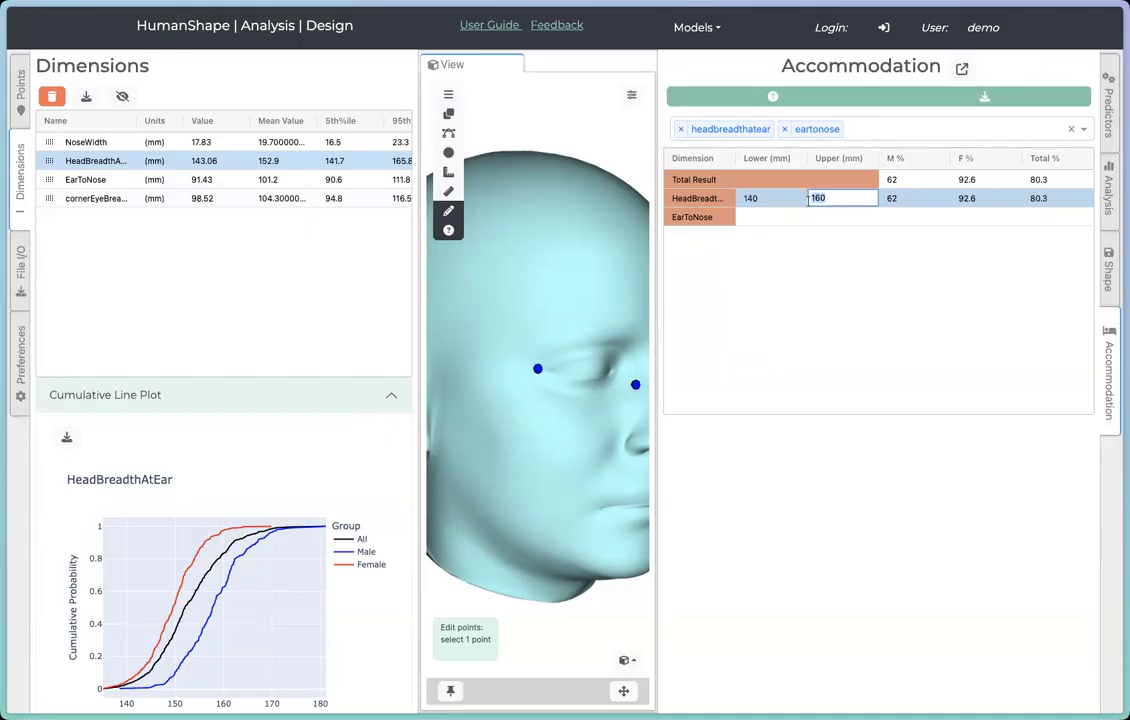
{"action": "type", "text": "165"}
{"action": "key", "text": "Tab"}
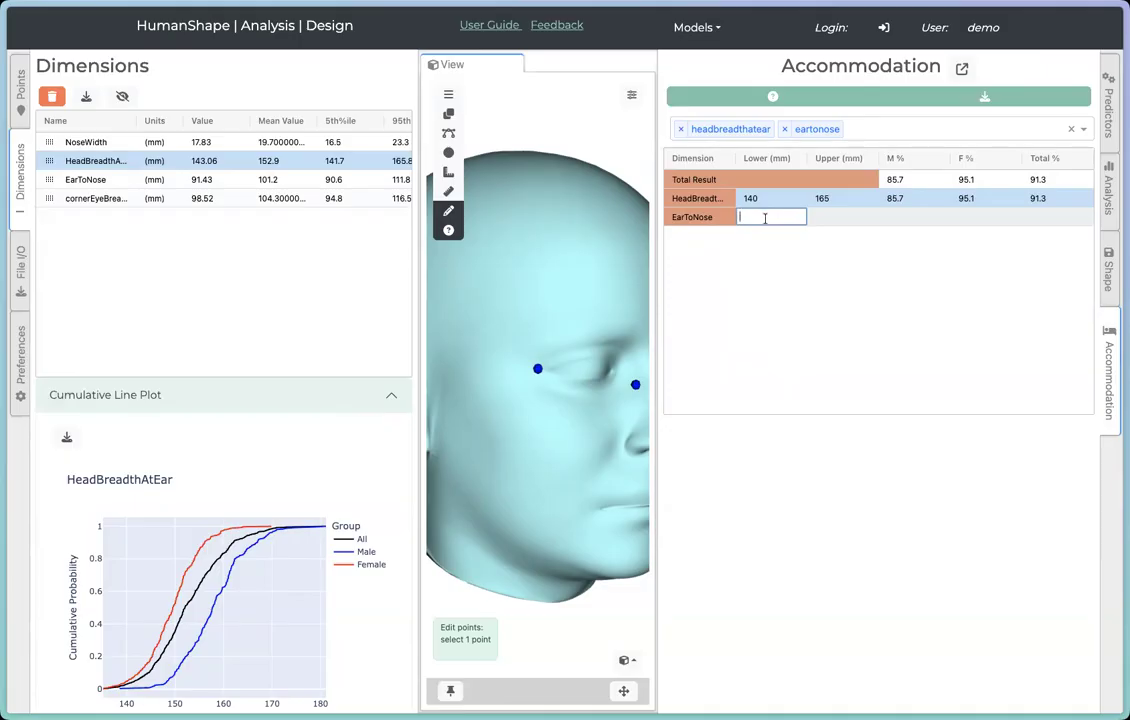
Step: Set the accommodation limits for EarToNose to 90 mm lower and 110 mm upper
{"action": "left_click", "coordinate": [766, 218]}
{"action": "type", "text": "90"}
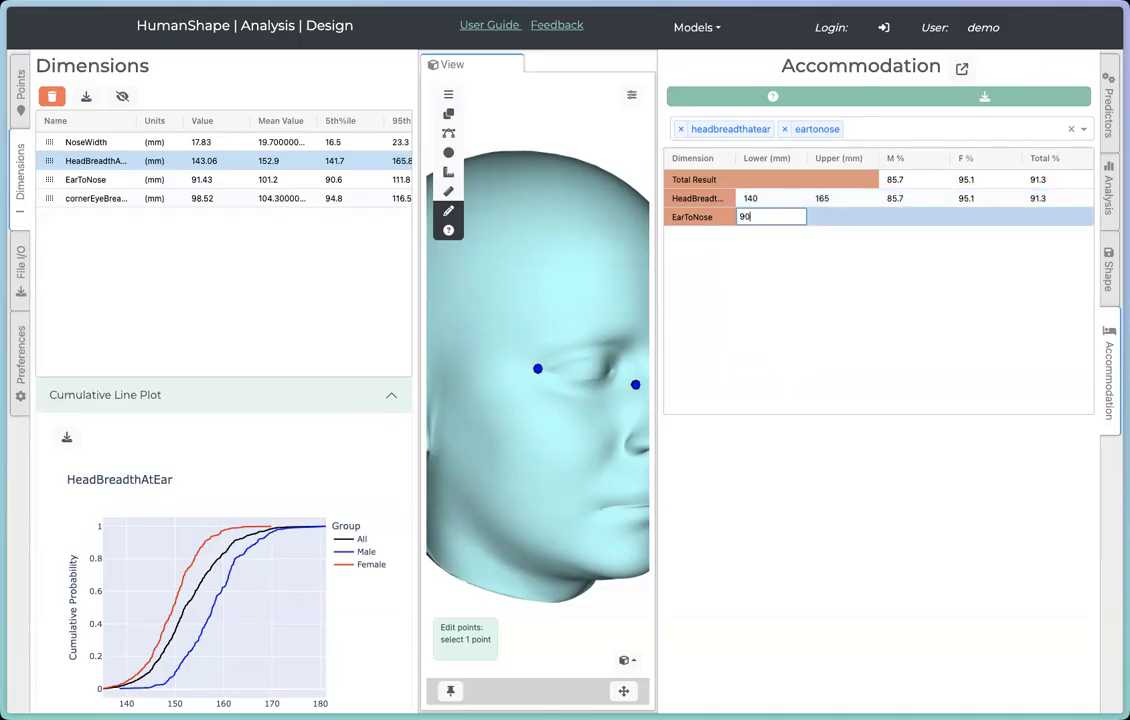
{"action": "key", "text": "Tab"}
{"action": "type", "text": "110"}
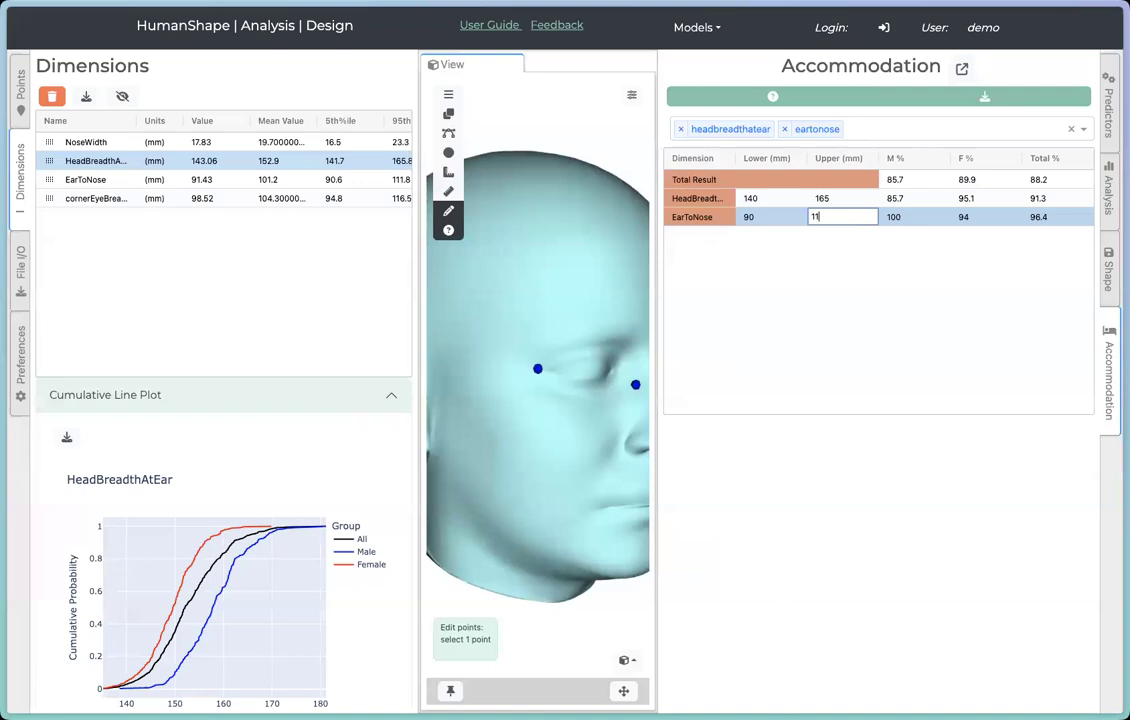
{"action": "key", "text": "Tab"}
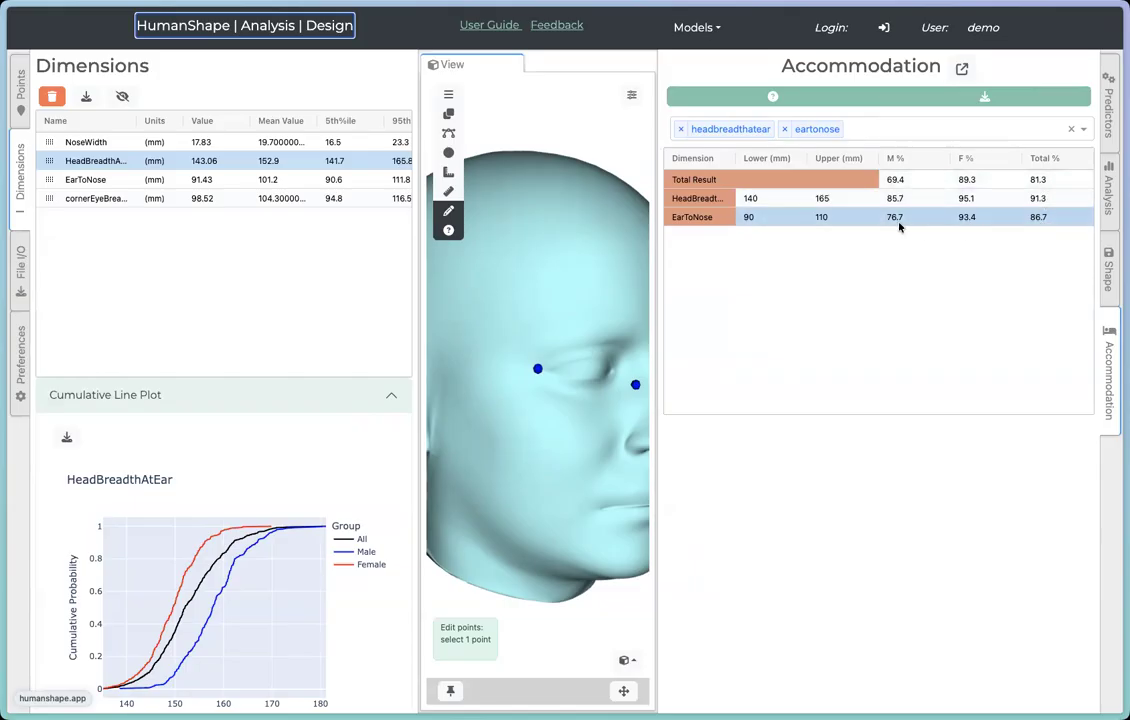
Step: Set the upper EarToNose accommodation limit to 115 mm
{"action": "left_click", "coordinate": [828, 220]}
{"action": "left_click", "coordinate": [828, 218]}
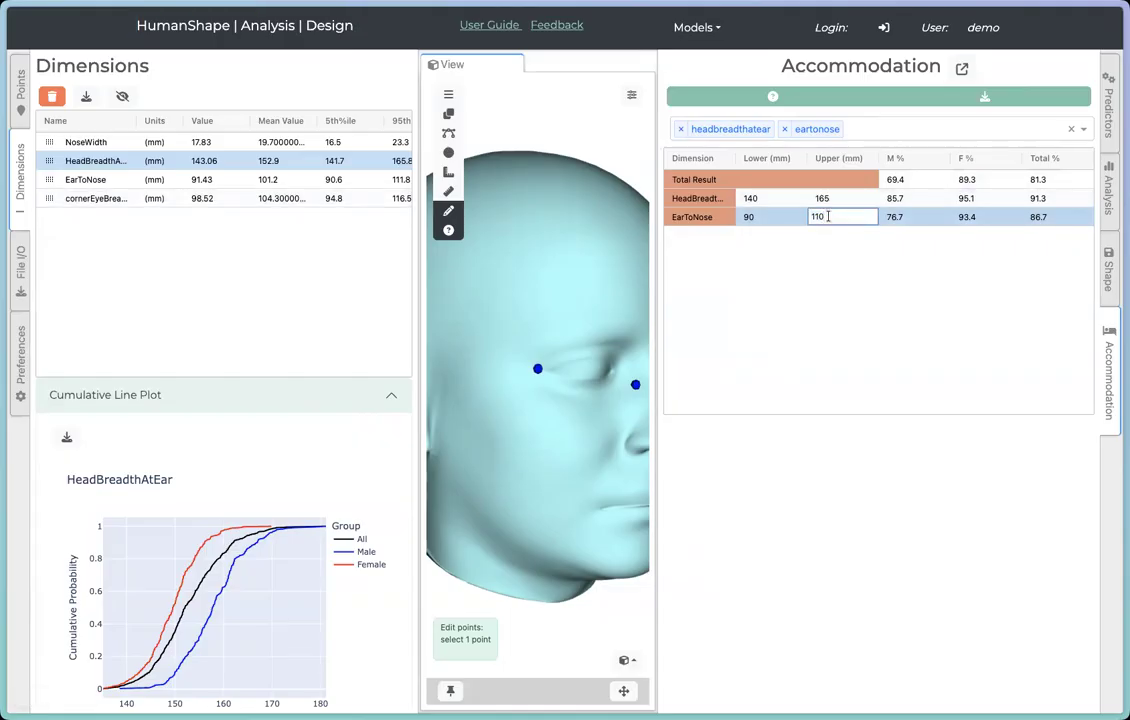
{"action": "key", "text": "Return"}
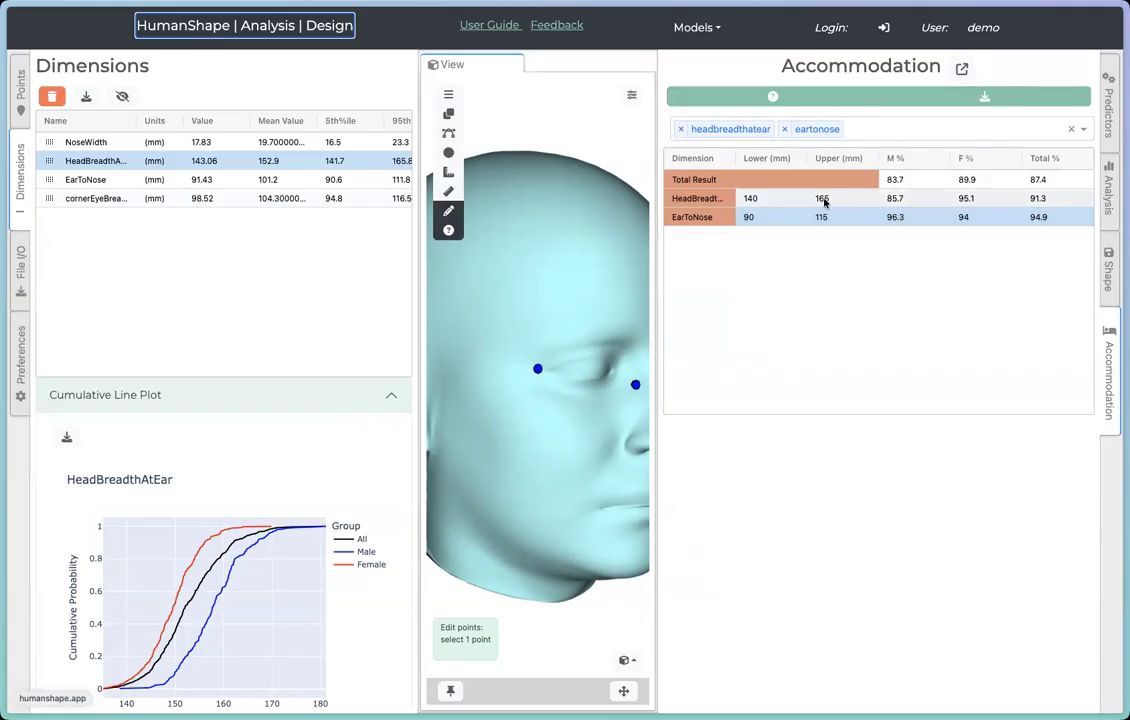
Step: Set the lower HeadBreadthAtEar accommodation limit to 135 mm
{"action": "double_click", "coordinate": [775, 198]}
{"action": "type", "text": "135"}
{"action": "key", "text": "Tab"}
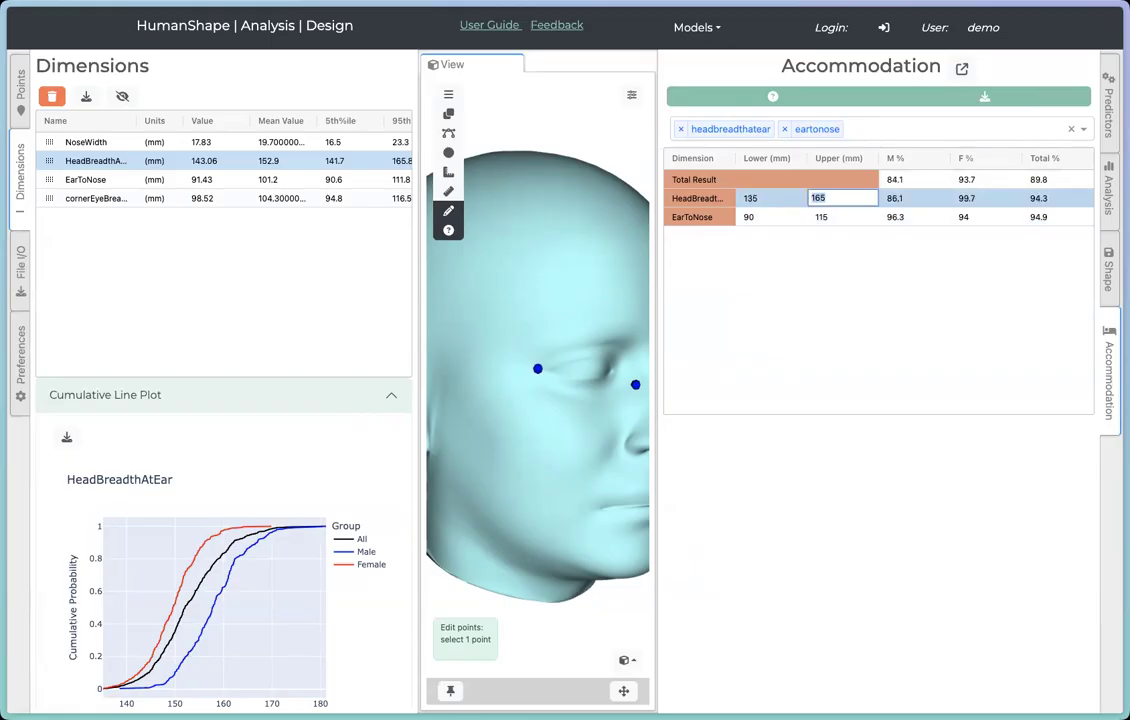
Step: Set the HeadBreadthAtEar accommodation limits to 133 mm lower and 169 mm upper
{"action": "double_click", "coordinate": [750, 198]}
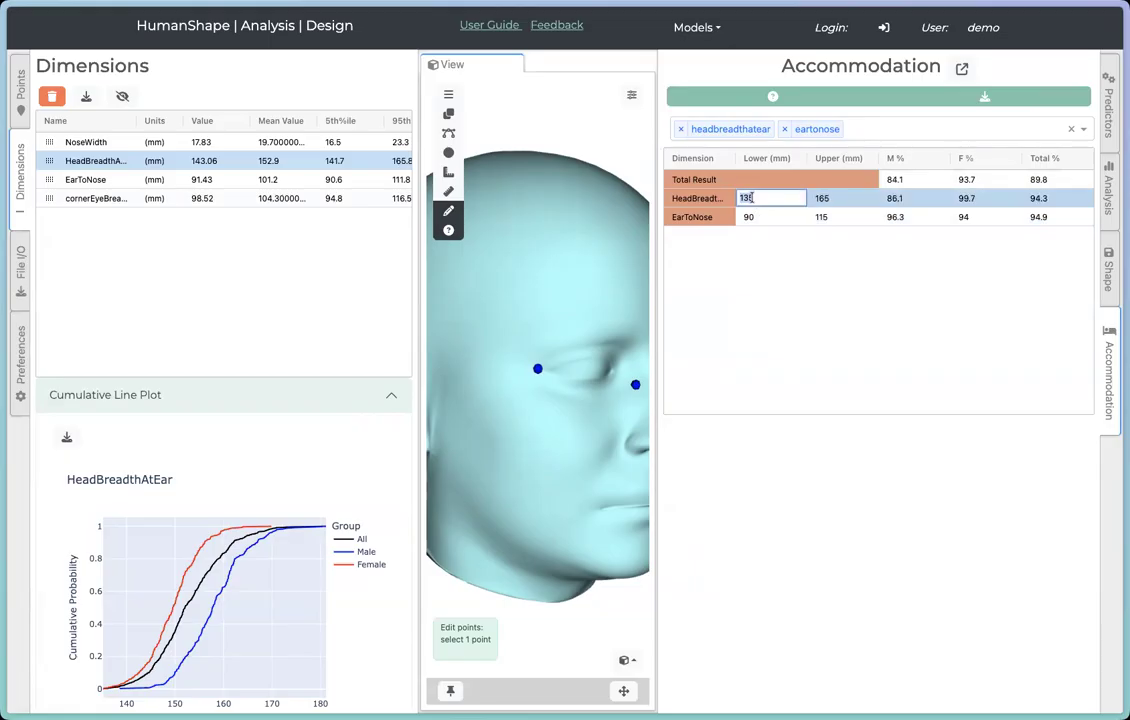
{"action": "type", "text": "133"}
{"action": "key", "text": "Tab"}
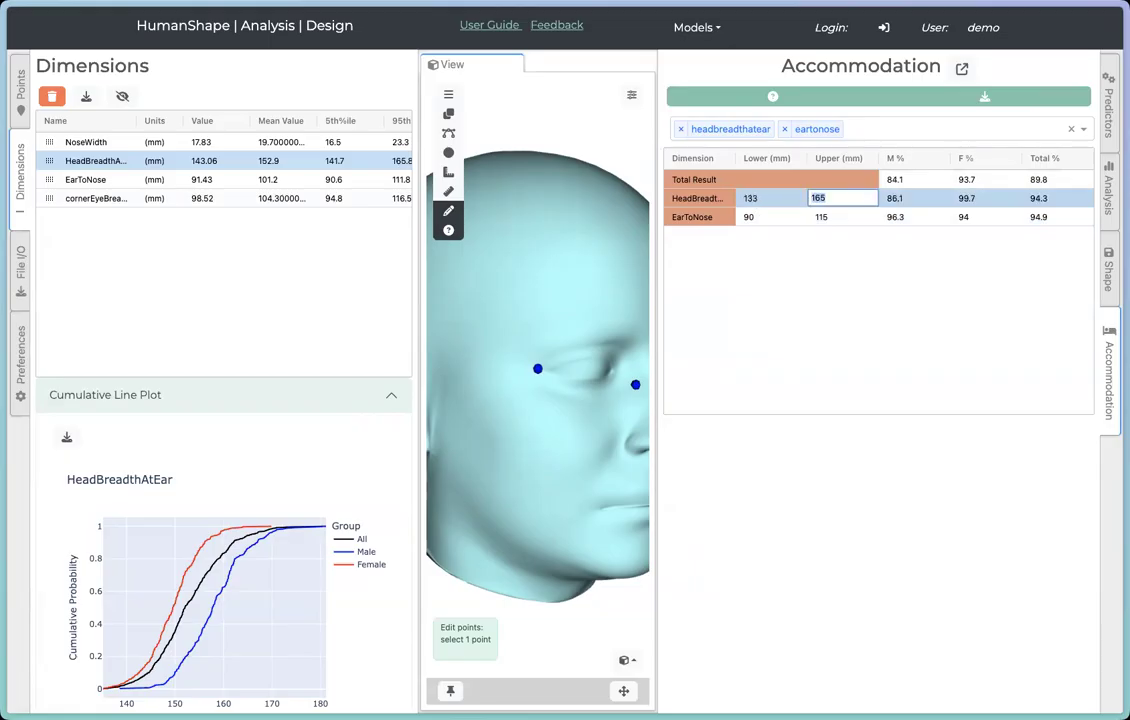
{"action": "key", "text": "Tab"}
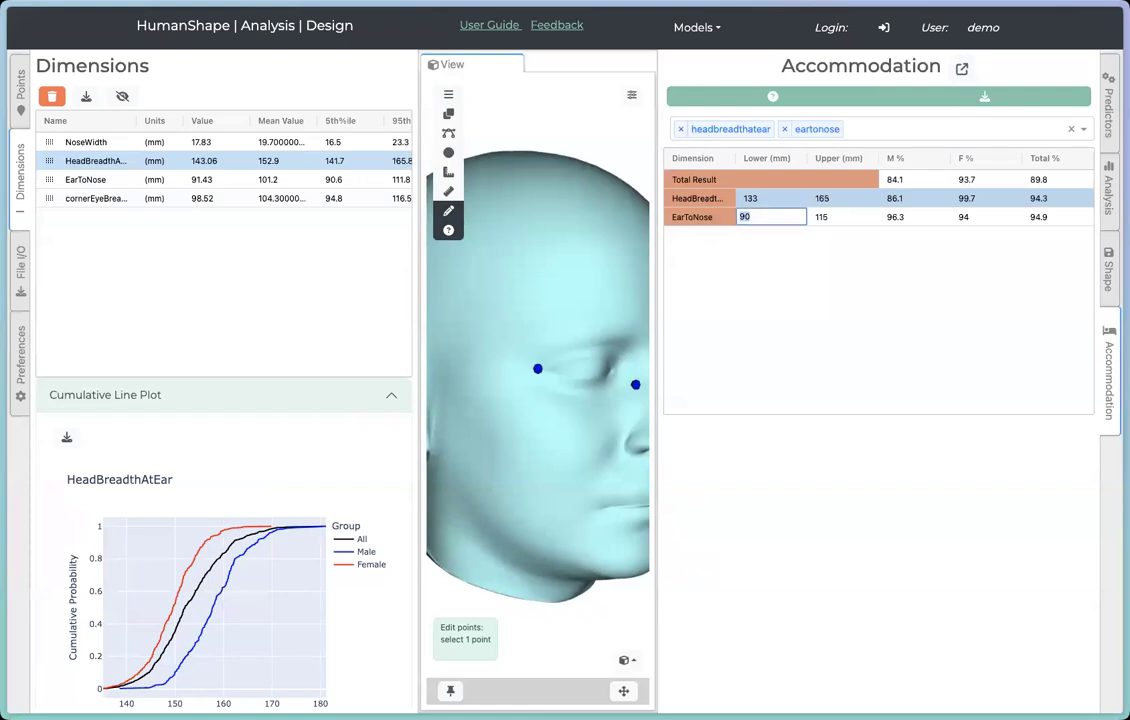
{"action": "left_click", "coordinate": [815, 198]}
{"action": "left_click", "coordinate": [825, 198]}
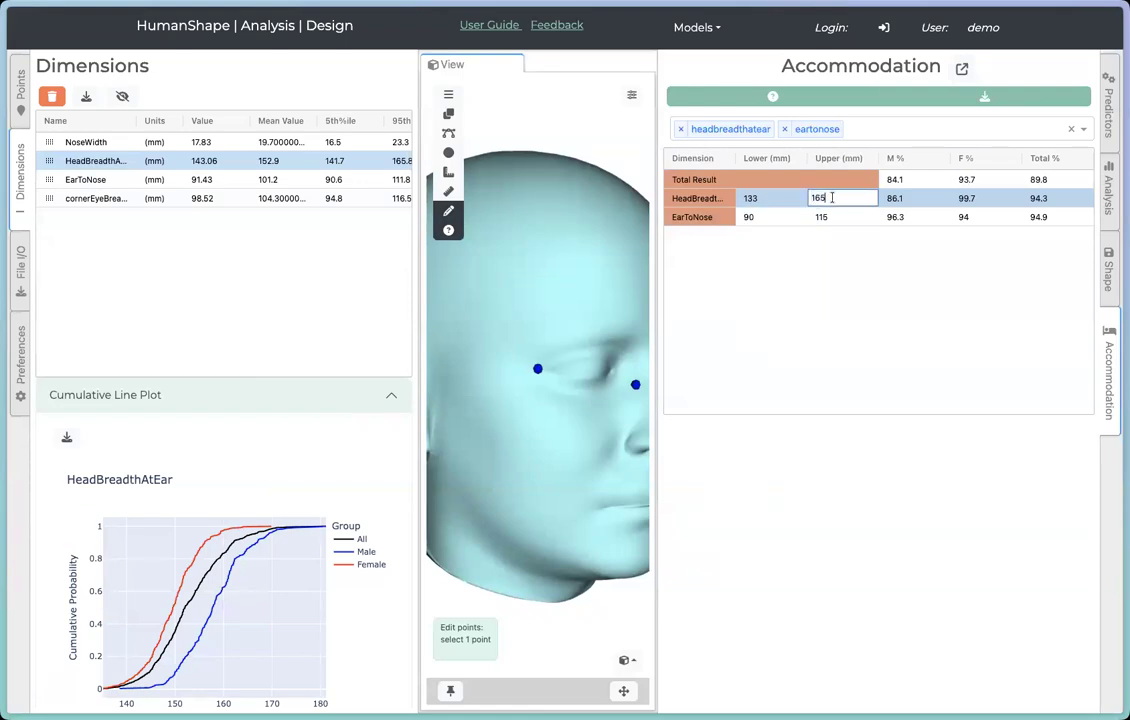
{"action": "type", "text": "9"}
{"action": "key", "text": "Return"}
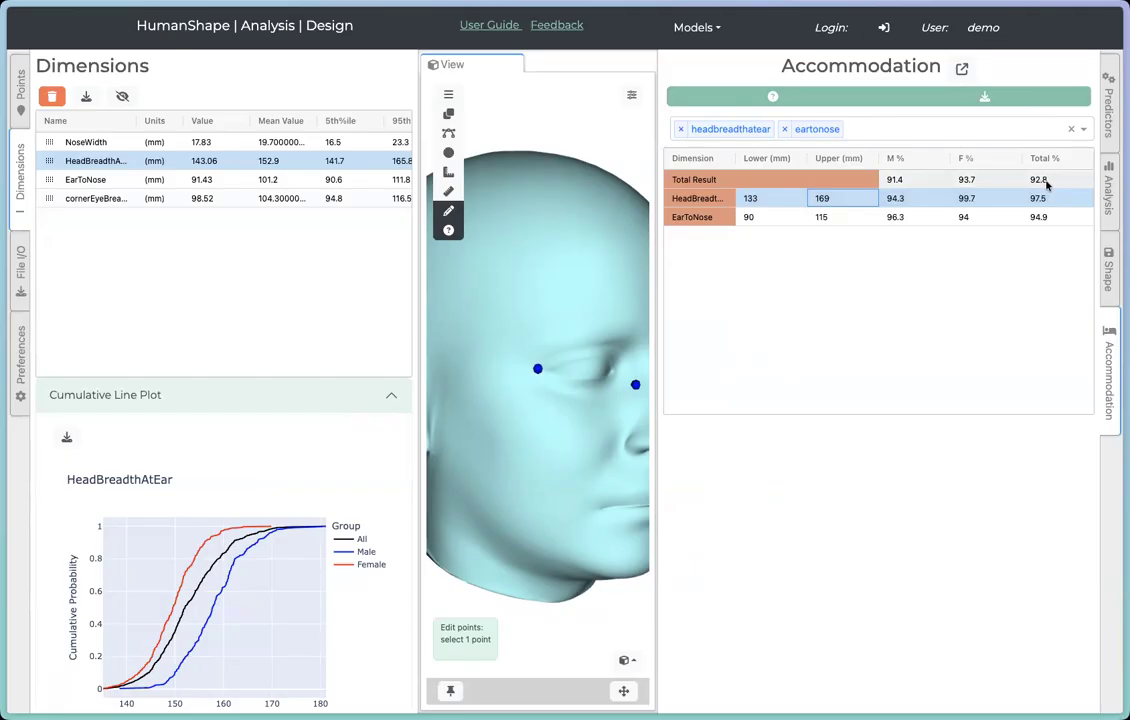
Step: Add nosewidth to the accommodation dimensions and set its limits to 15 mm lower and 19 mm upper
{"action": "left_click", "coordinate": [872, 129]}
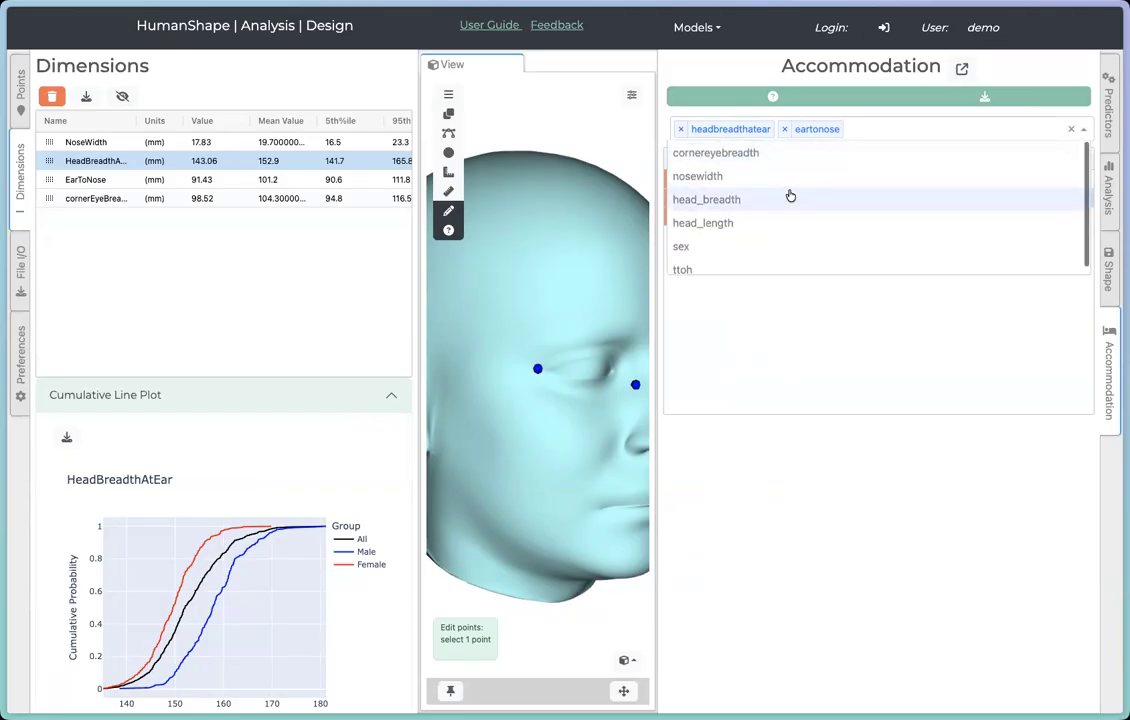
{"action": "left_click", "coordinate": [735, 172]}
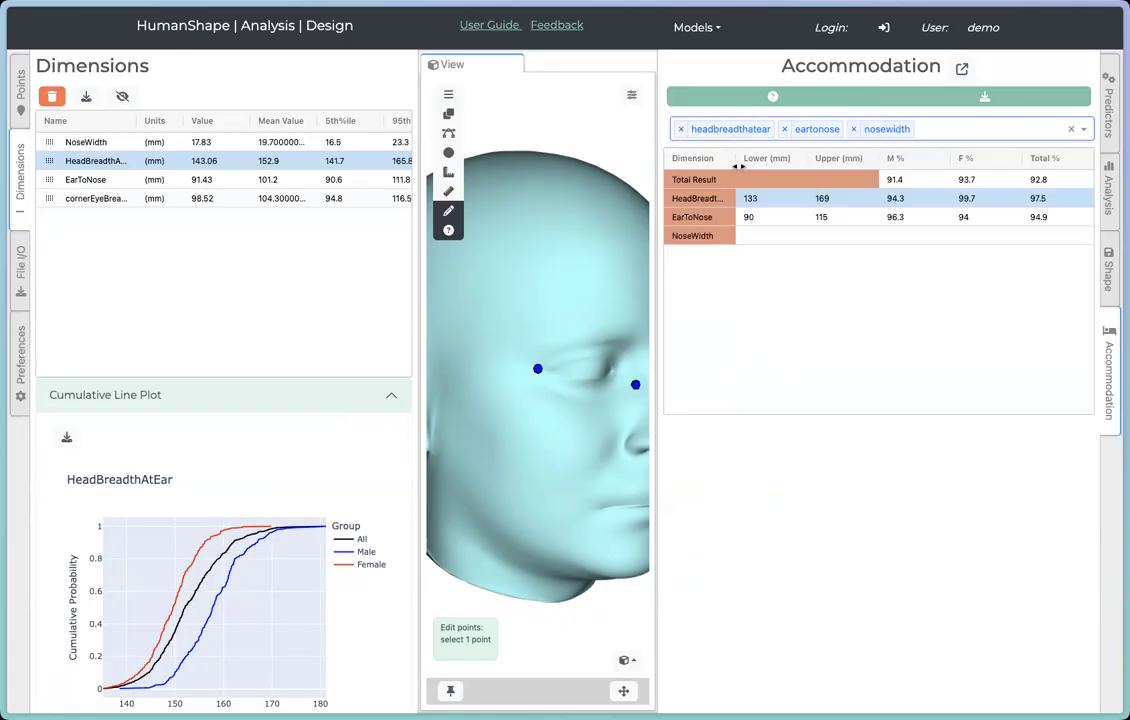
{"action": "left_click", "coordinate": [765, 236]}
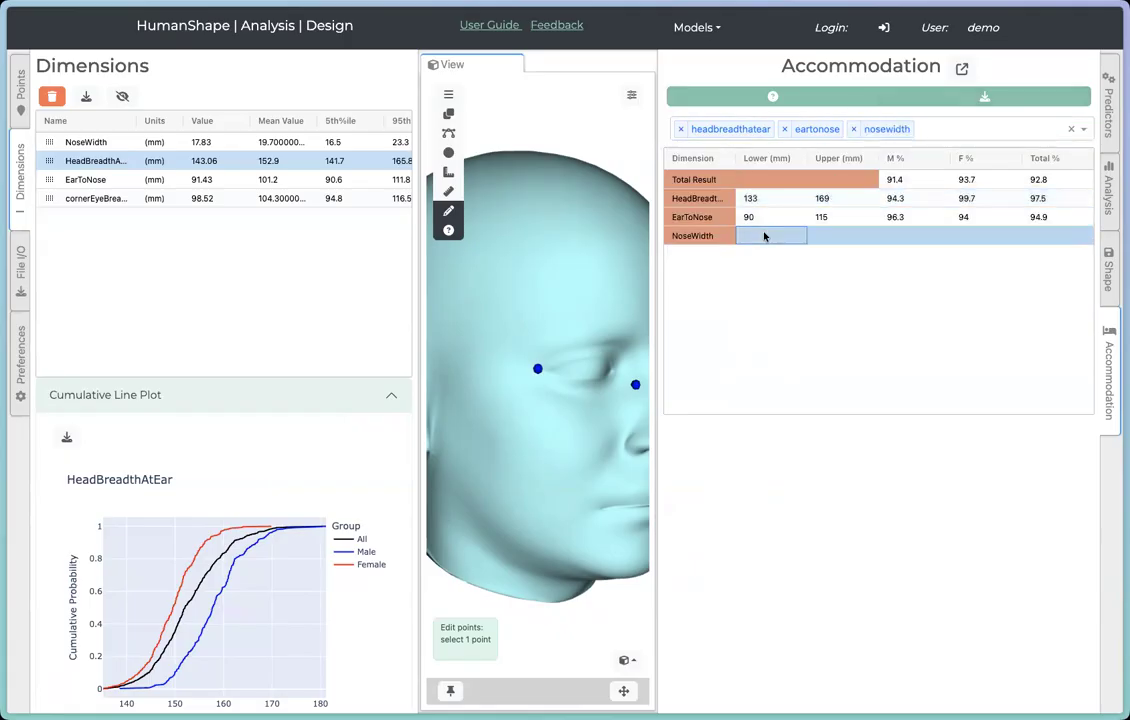
{"action": "left_click", "coordinate": [763, 235]}
{"action": "type", "text": "15"}
{"action": "key", "text": "Tab"}
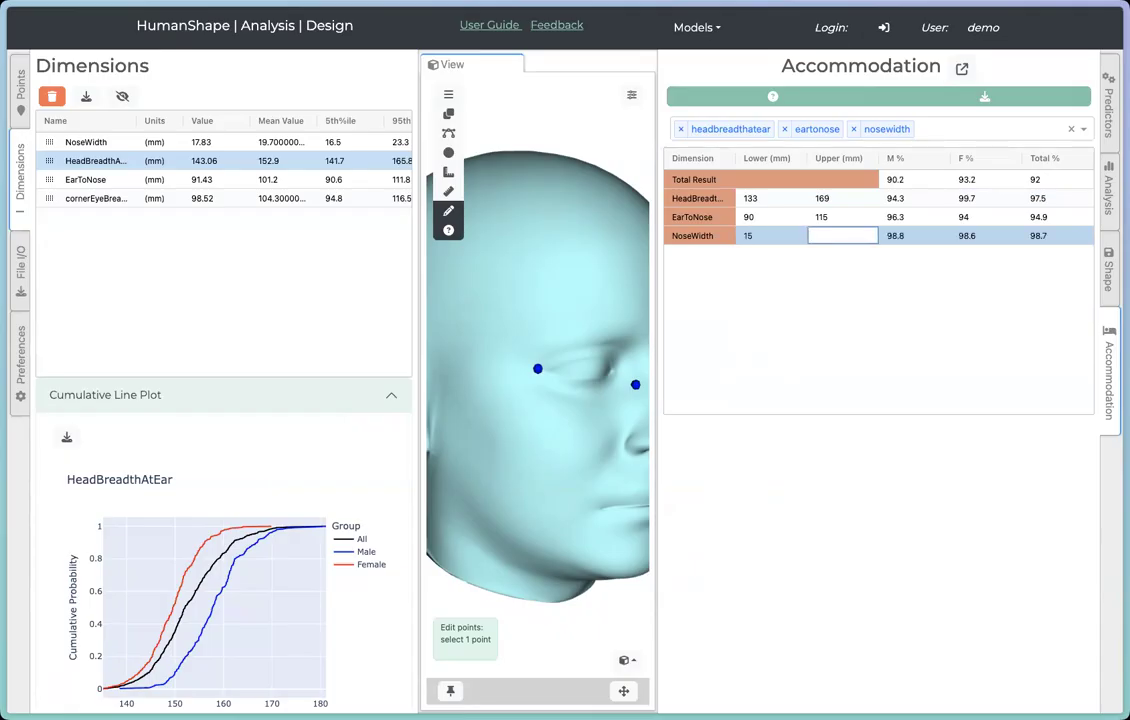
{"action": "type", "text": "19"}
{"action": "key", "text": "Tab"}
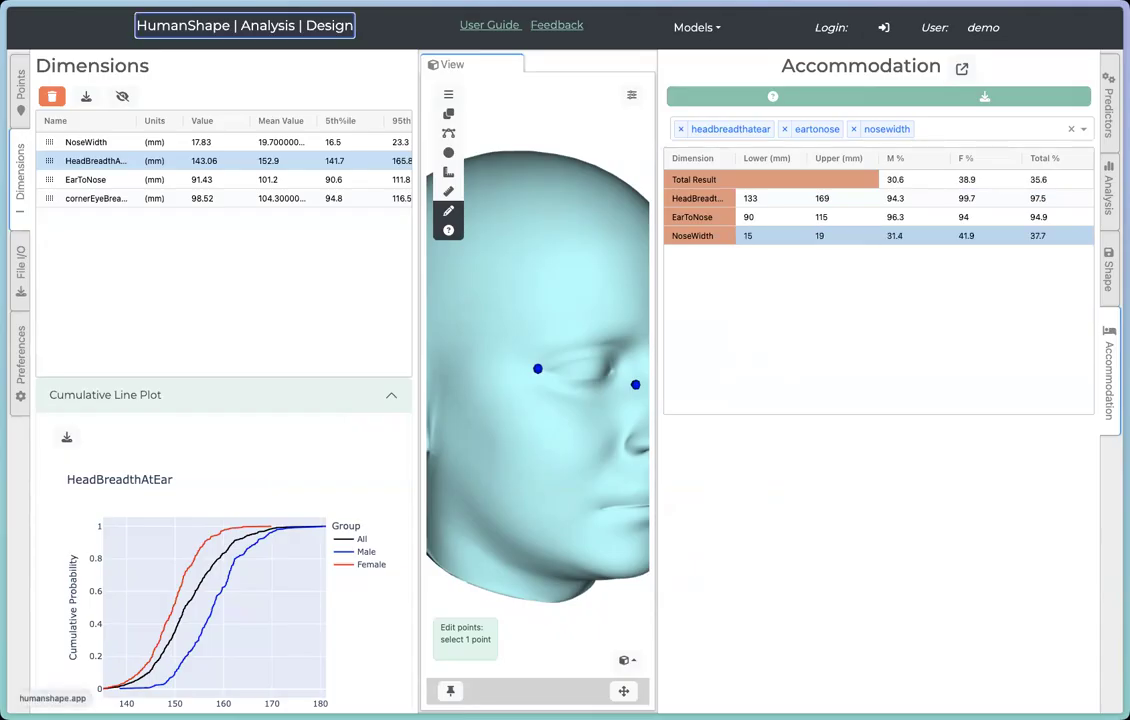
Step: Set the upper NoseWidth accommodation limit to 23 mm
{"action": "left_click", "coordinate": [754, 234]}
{"action": "left_click", "coordinate": [828, 236]}
{"action": "type", "text": "2"}
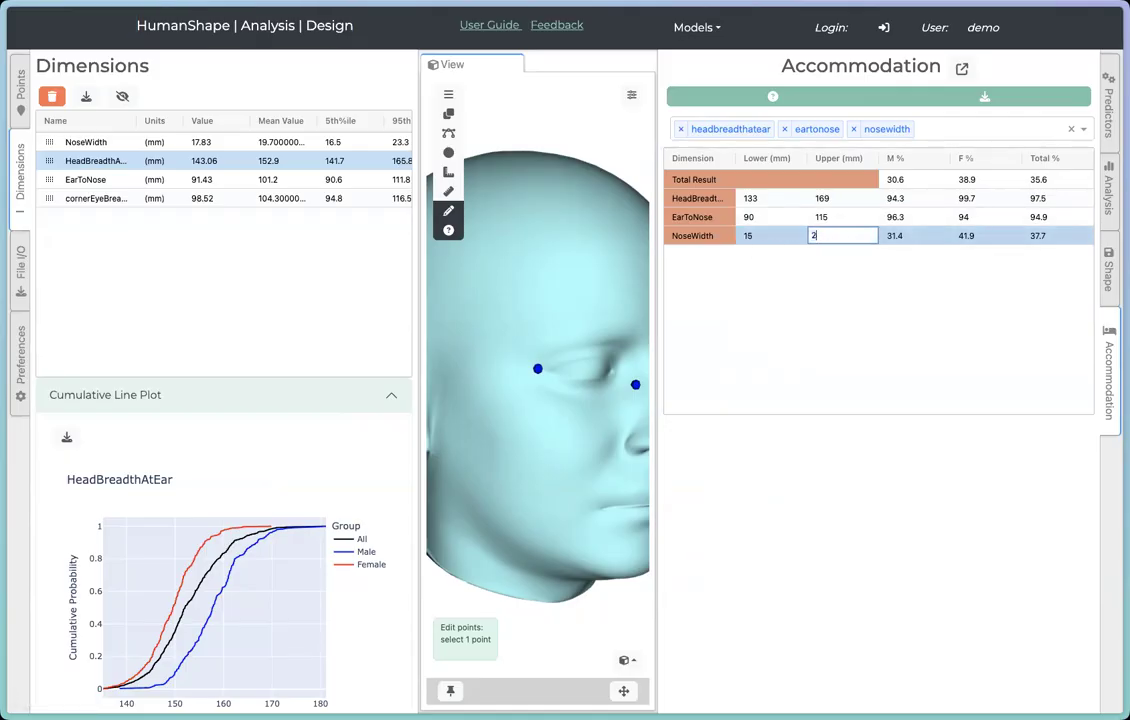
{"action": "type", "text": "3"}
{"action": "key", "text": "Return"}
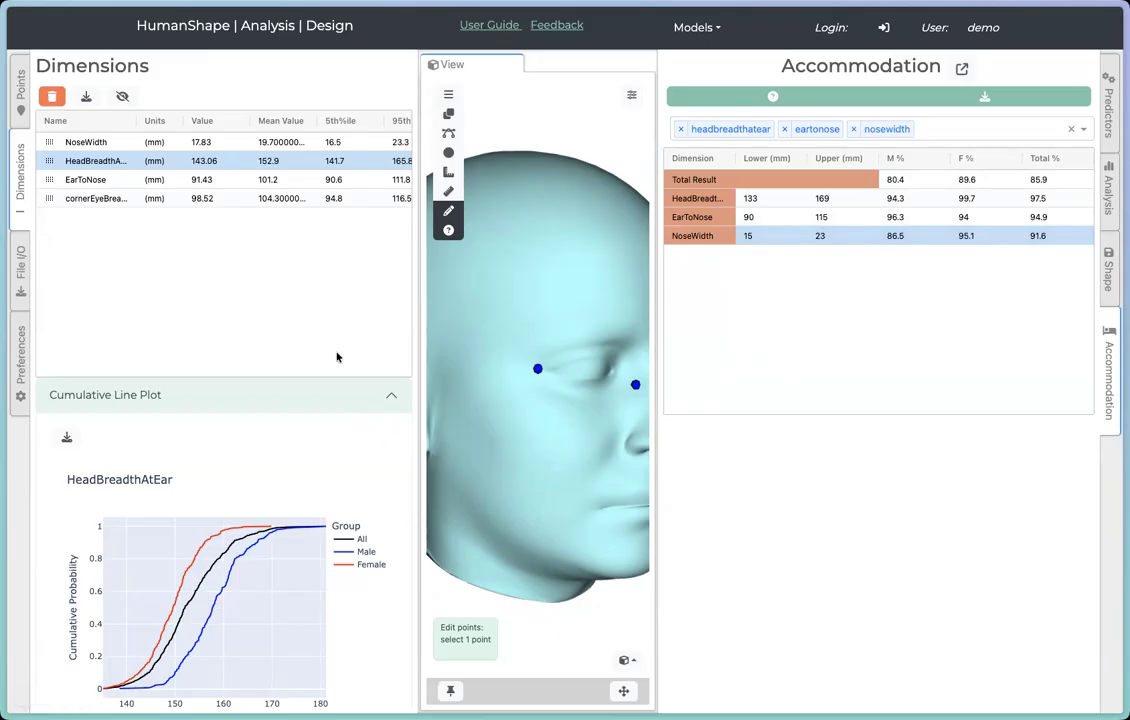
Step: Enlarge the 3D head view and look over the visualization, points and dimensions preferences and the landmark display toggle
{"action": "left_click_drag", "start_coordinate": [418, 273], "coordinate": [187, 333]}
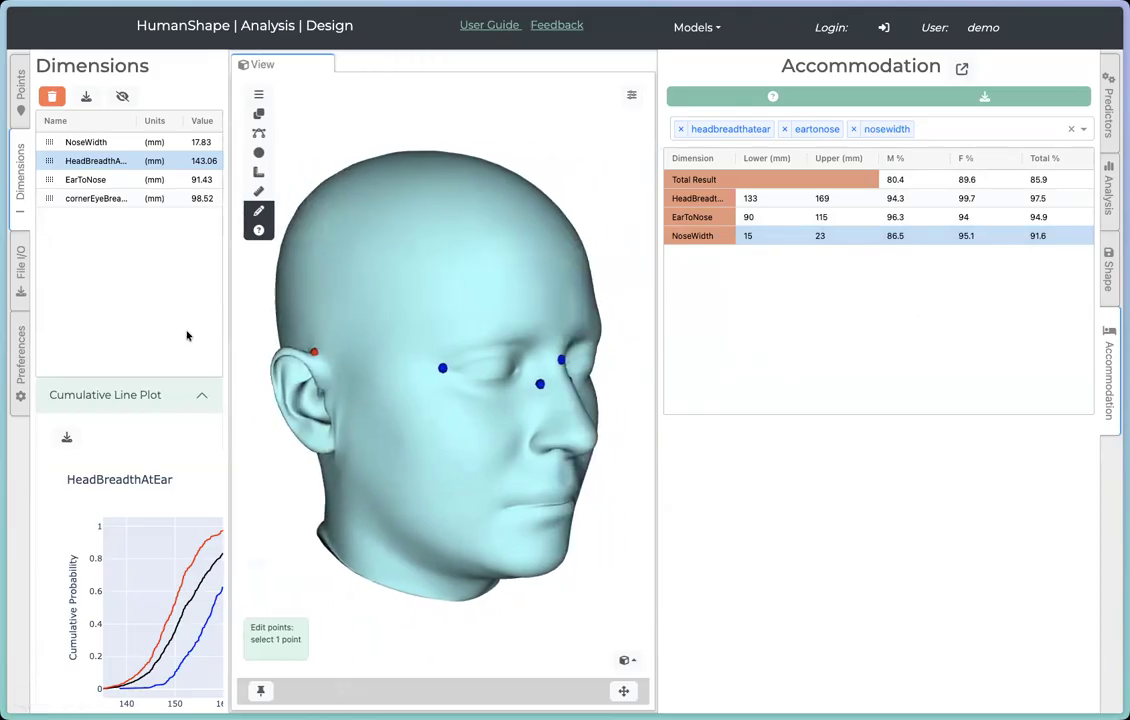
{"action": "left_click", "coordinate": [17, 358]}
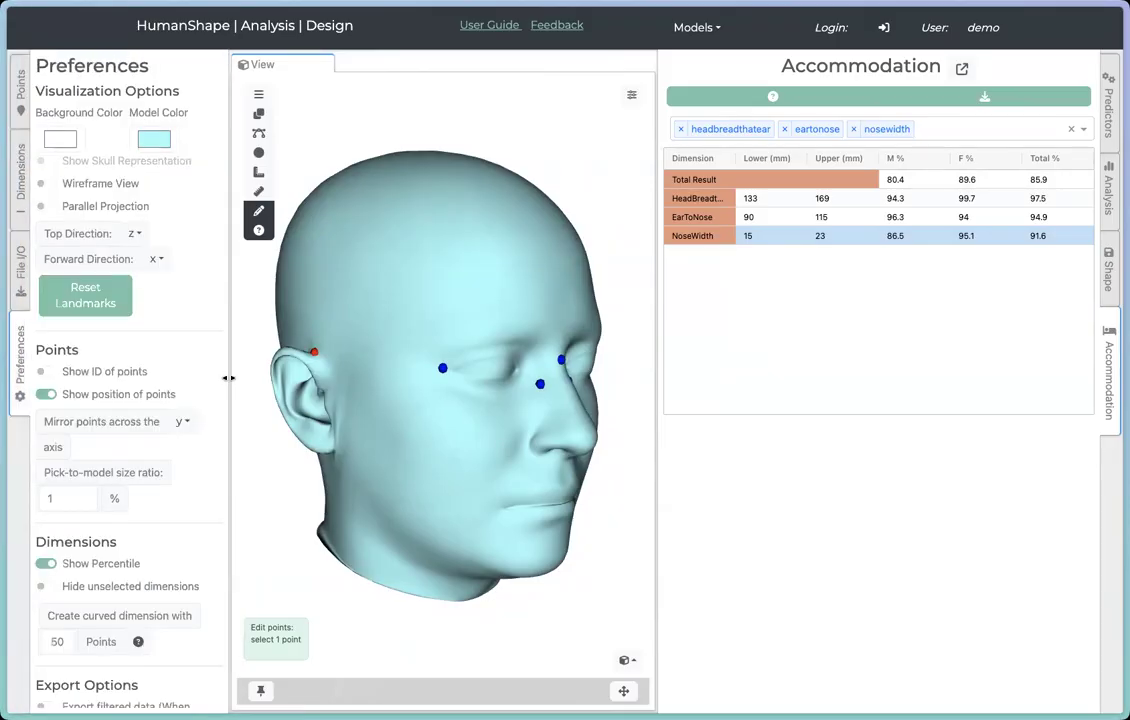
{"action": "left_click_drag", "start_coordinate": [230, 378], "coordinate": [262, 373]}
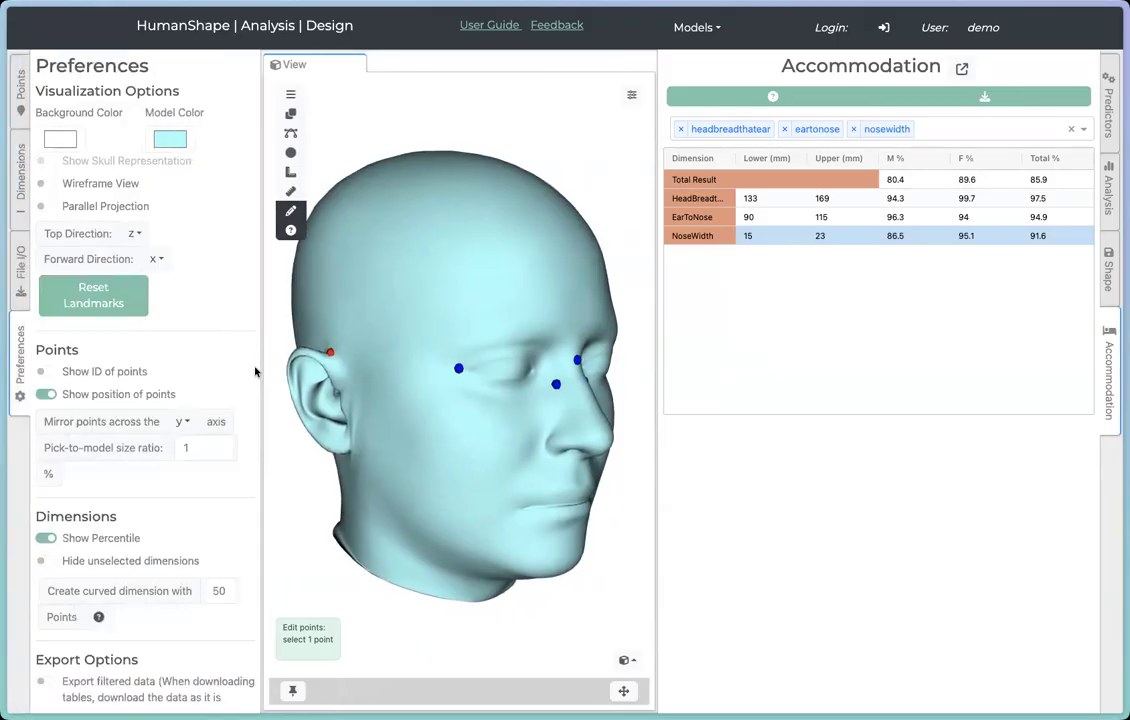
{"action": "left_click", "coordinate": [293, 691]}
{"action": "left_click", "coordinate": [293, 691]}
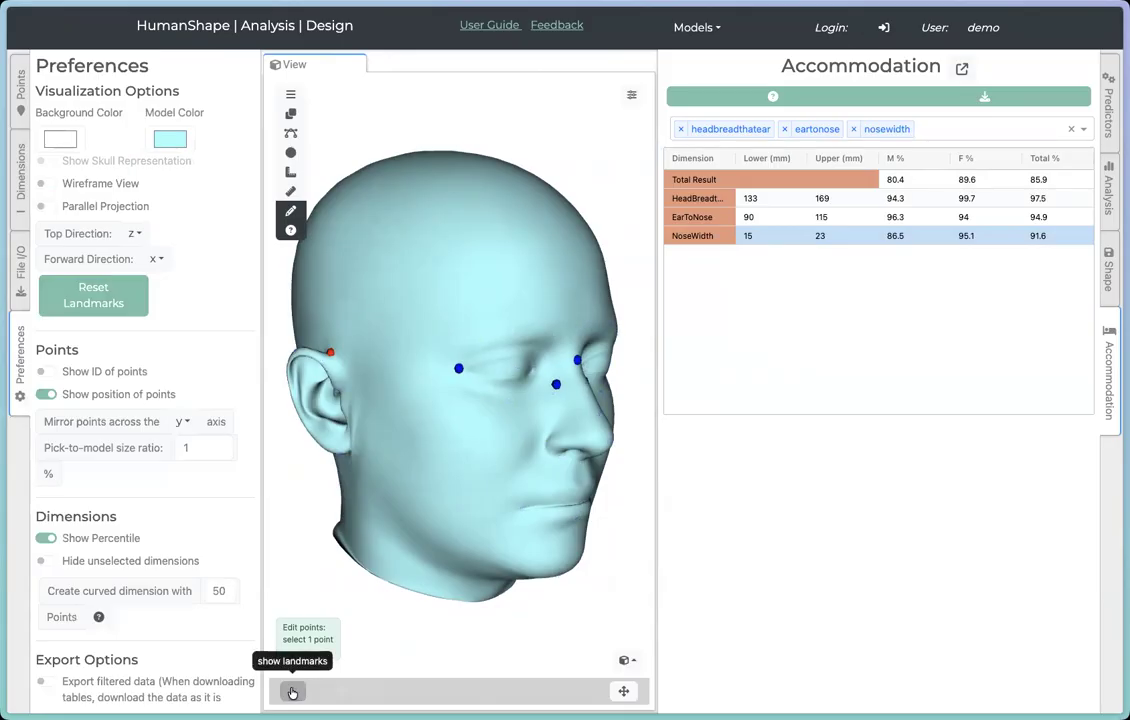
Step: Review the file export options, then bring up the EarToNose versus HeadBreadthAtEar scatter plot beside an enlarged head view
{"action": "left_click", "coordinate": [20, 267]}
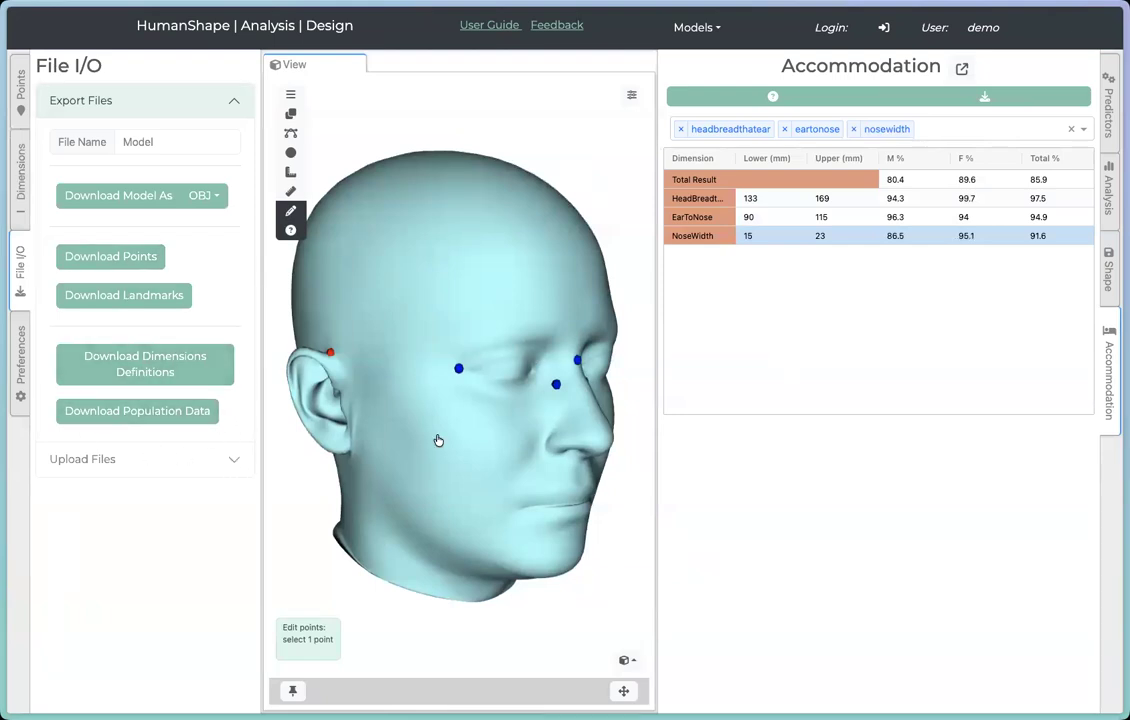
{"action": "left_click_drag", "start_coordinate": [655, 446], "coordinate": [708, 436]}
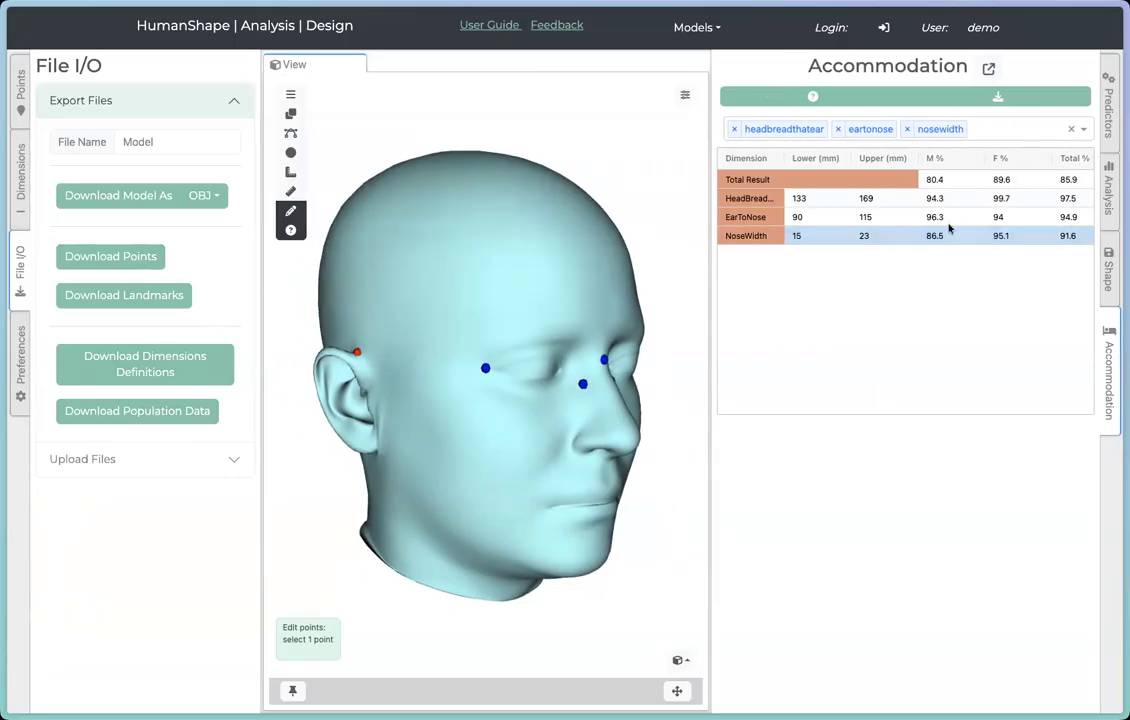
{"action": "left_click", "coordinate": [1106, 203]}
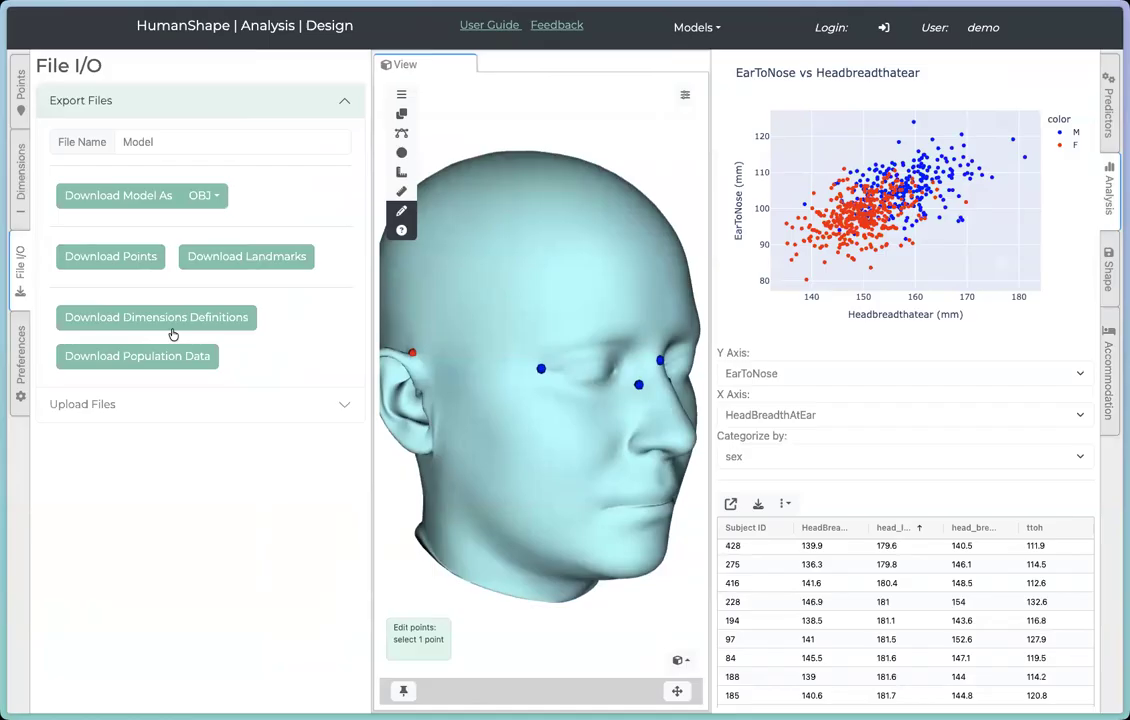
{"action": "left_click", "coordinate": [17, 248]}
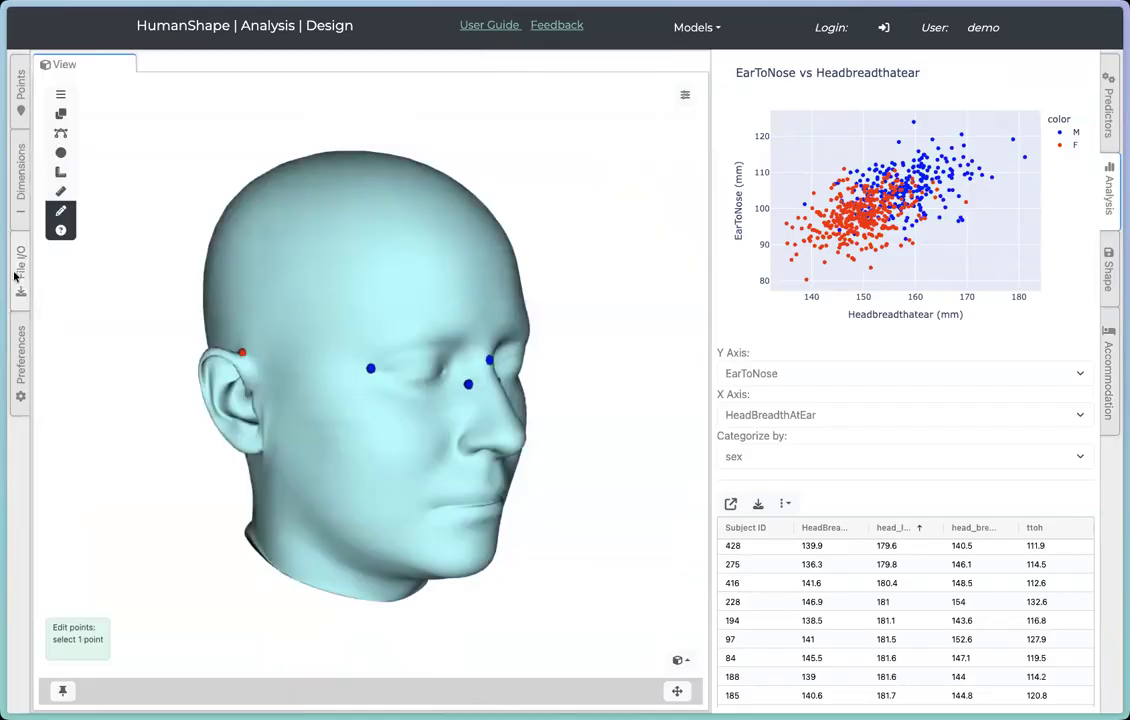